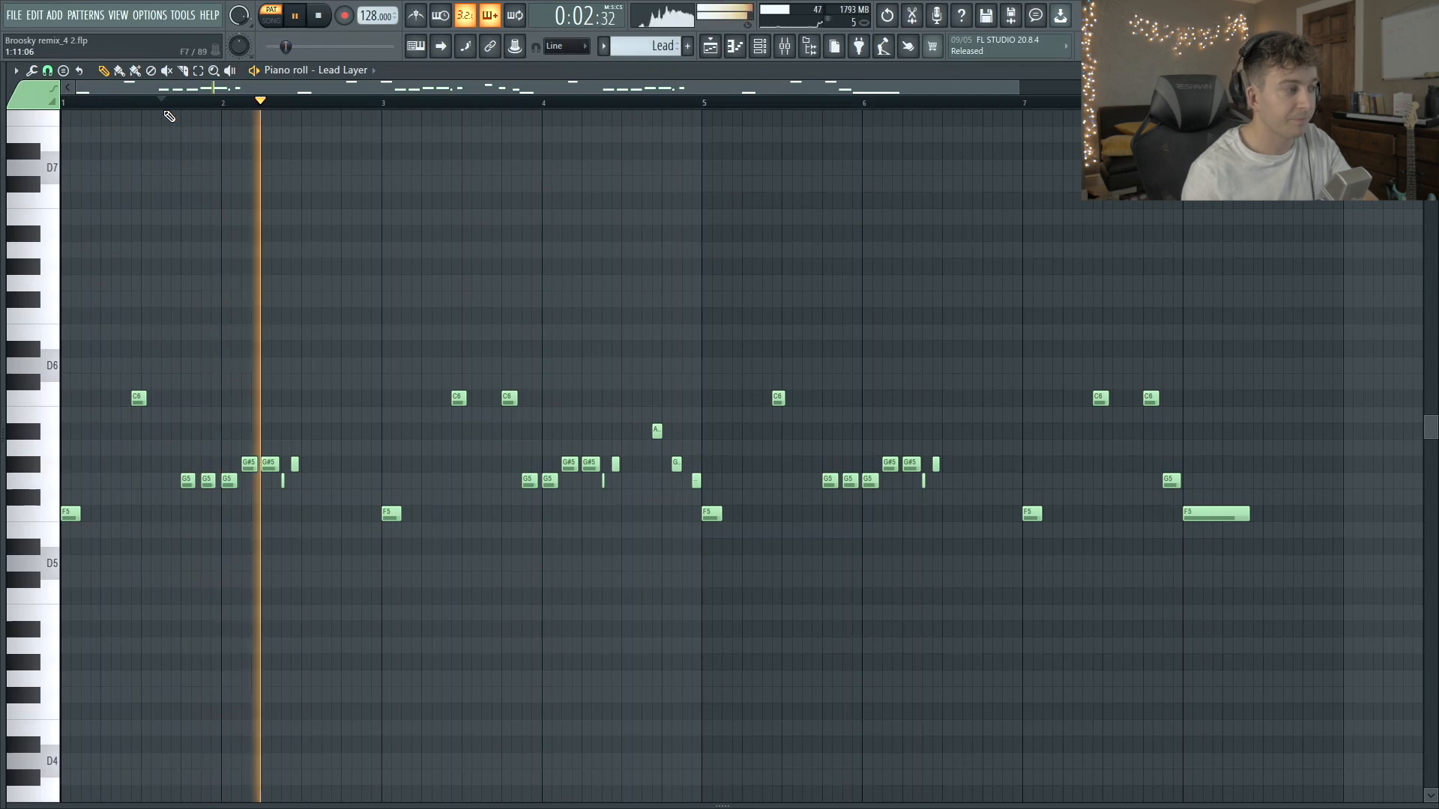
# - Reposition playback of the Lead Layer melody to the second half of bar 4 and listen from there
pyautogui.press('space')
pyautogui.click(642, 103)
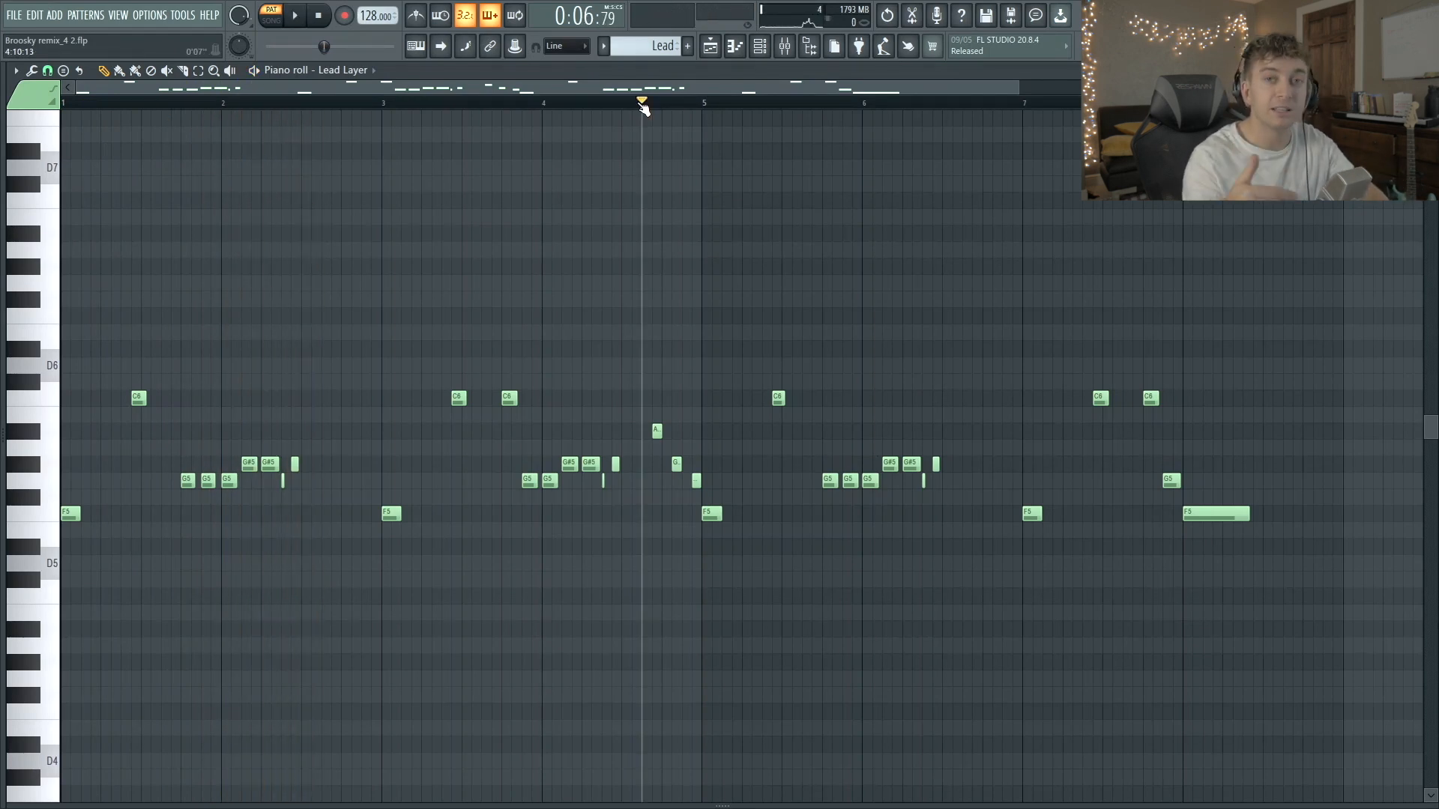
pyautogui.press('space')
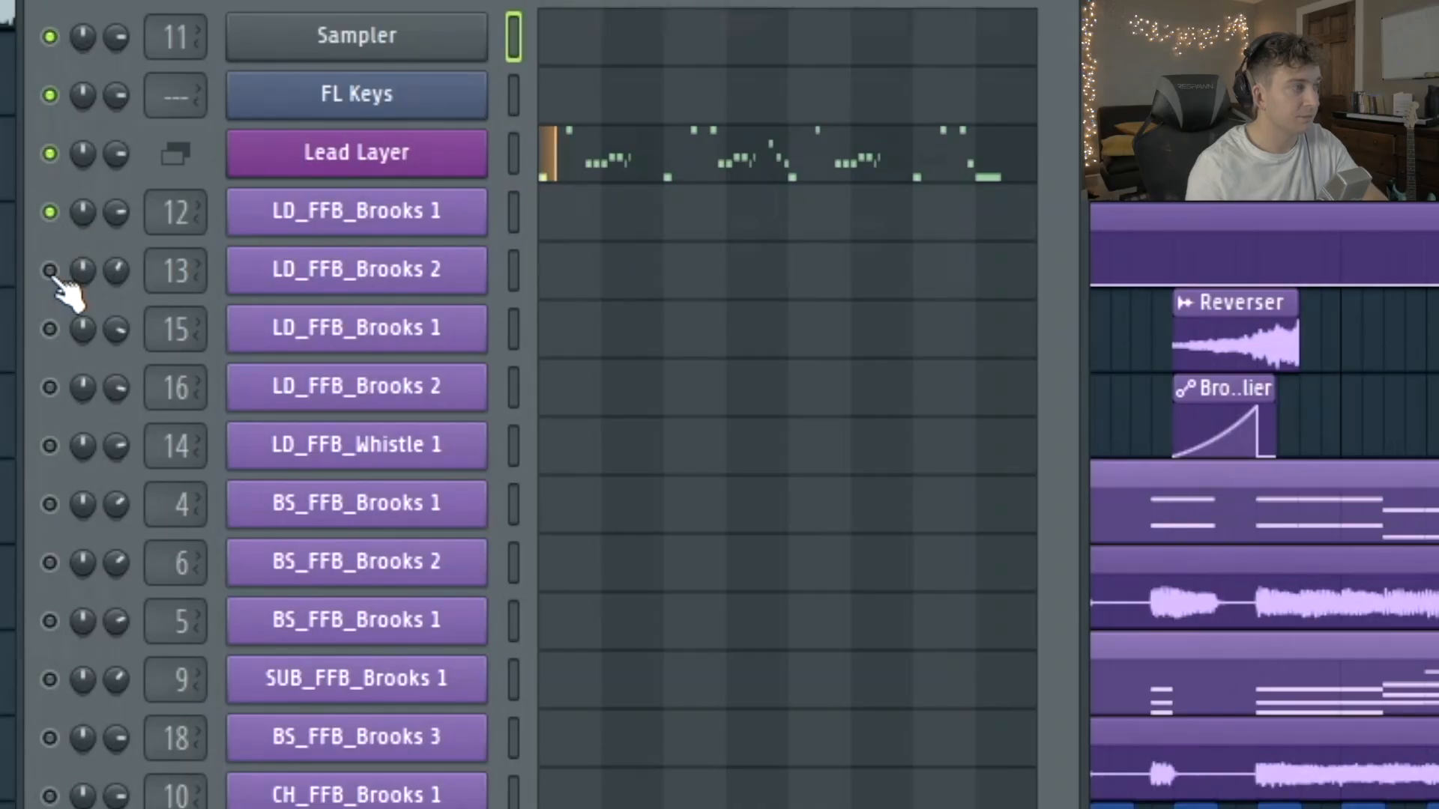
# - Toggle the lead layers from LD_FFB_Brooks 1 through LD_FFB_Whistle 1 on and off to audition them during playback
pyautogui.click(49, 271)
pyautogui.click(50, 212)
pyautogui.click(50, 271)
pyautogui.click(49, 329)
pyautogui.click(50, 388)
pyautogui.click(49, 329)
pyautogui.click(50, 445)
pyautogui.click(50, 387)
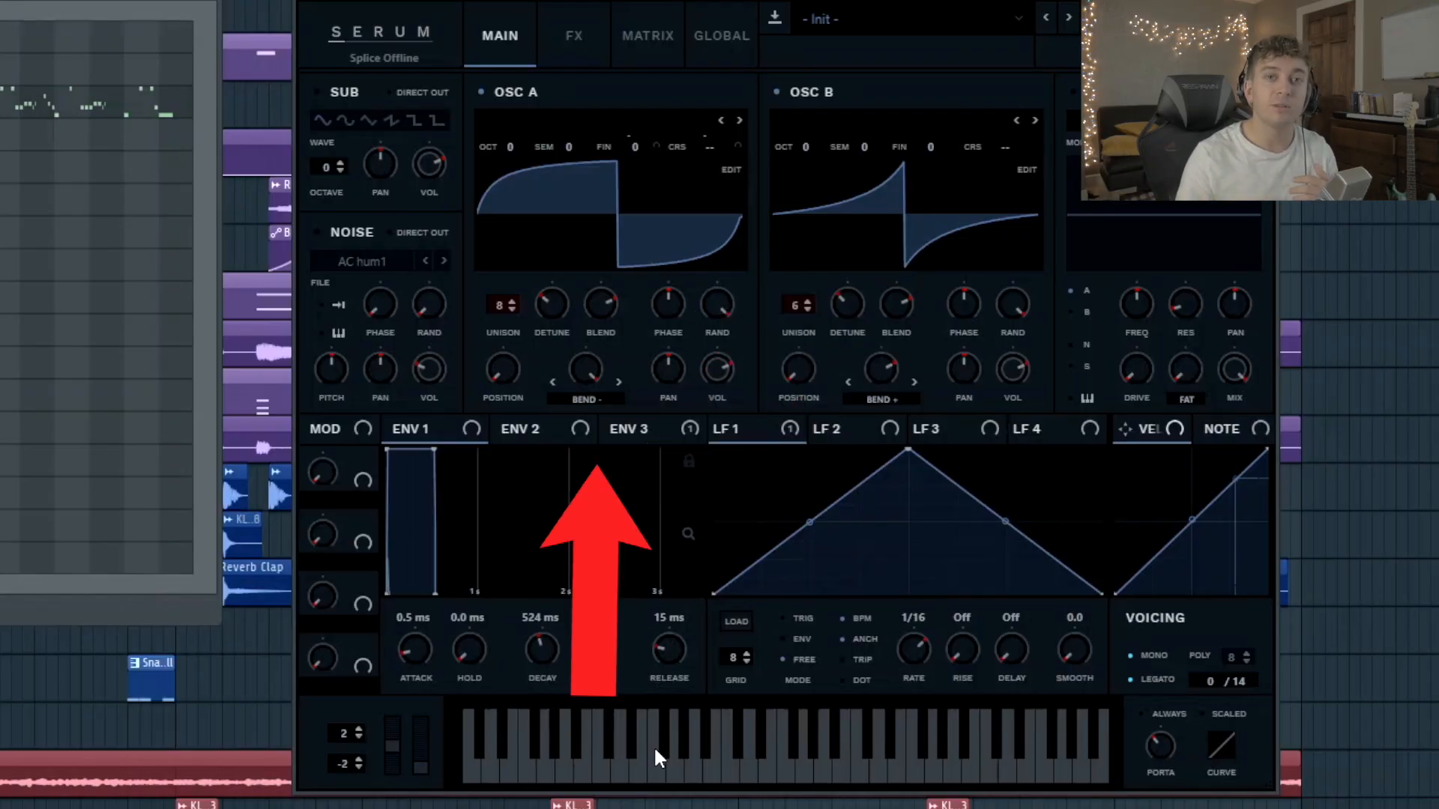
# - Set the decay of Envelope 3 to 27 ms in the lead synth
pyautogui.click(662, 433)
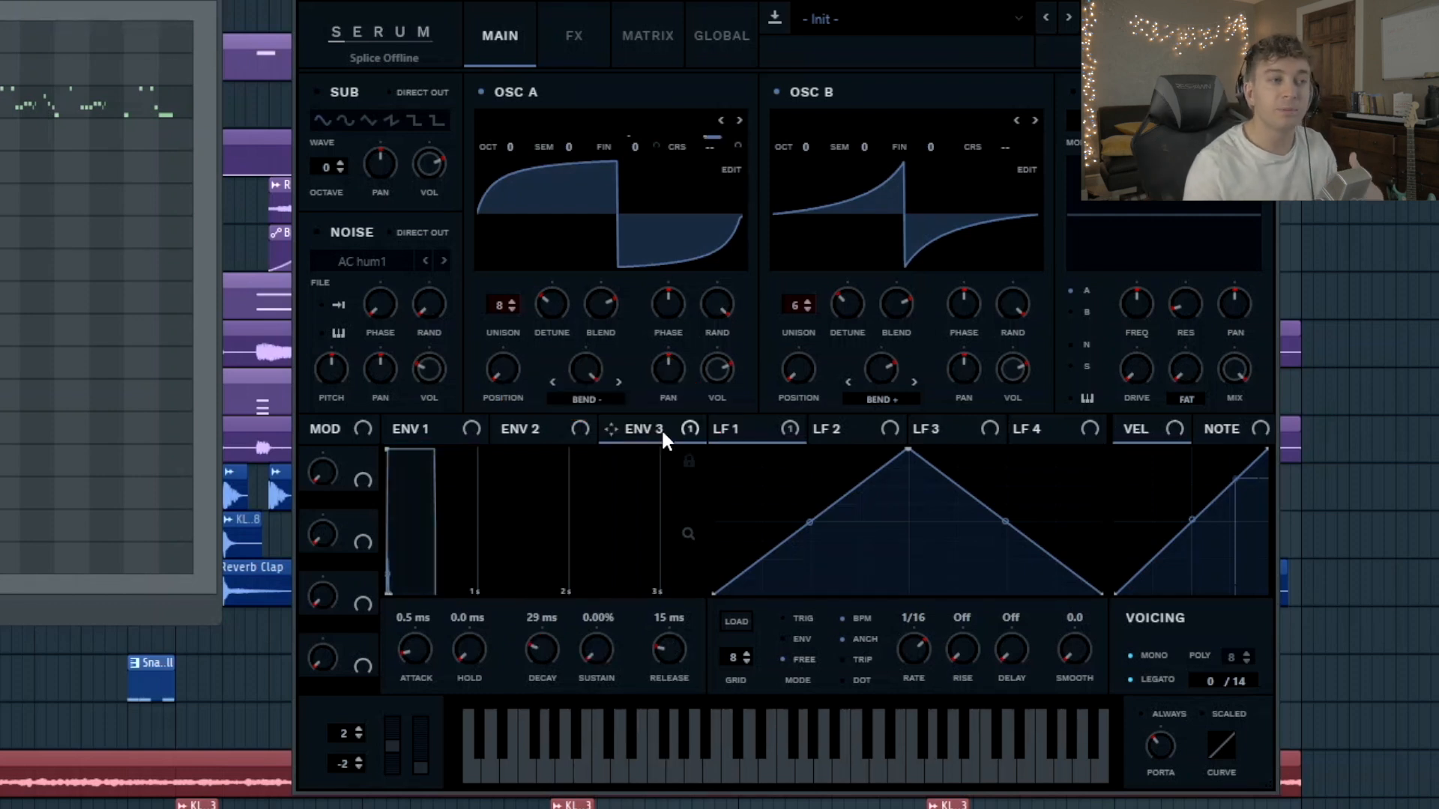
pyautogui.moveTo(553, 653)
pyautogui.mouseDown()
pyautogui.moveTo(555, 604)
pyautogui.moveTo(551, 657)
pyautogui.mouseUp()
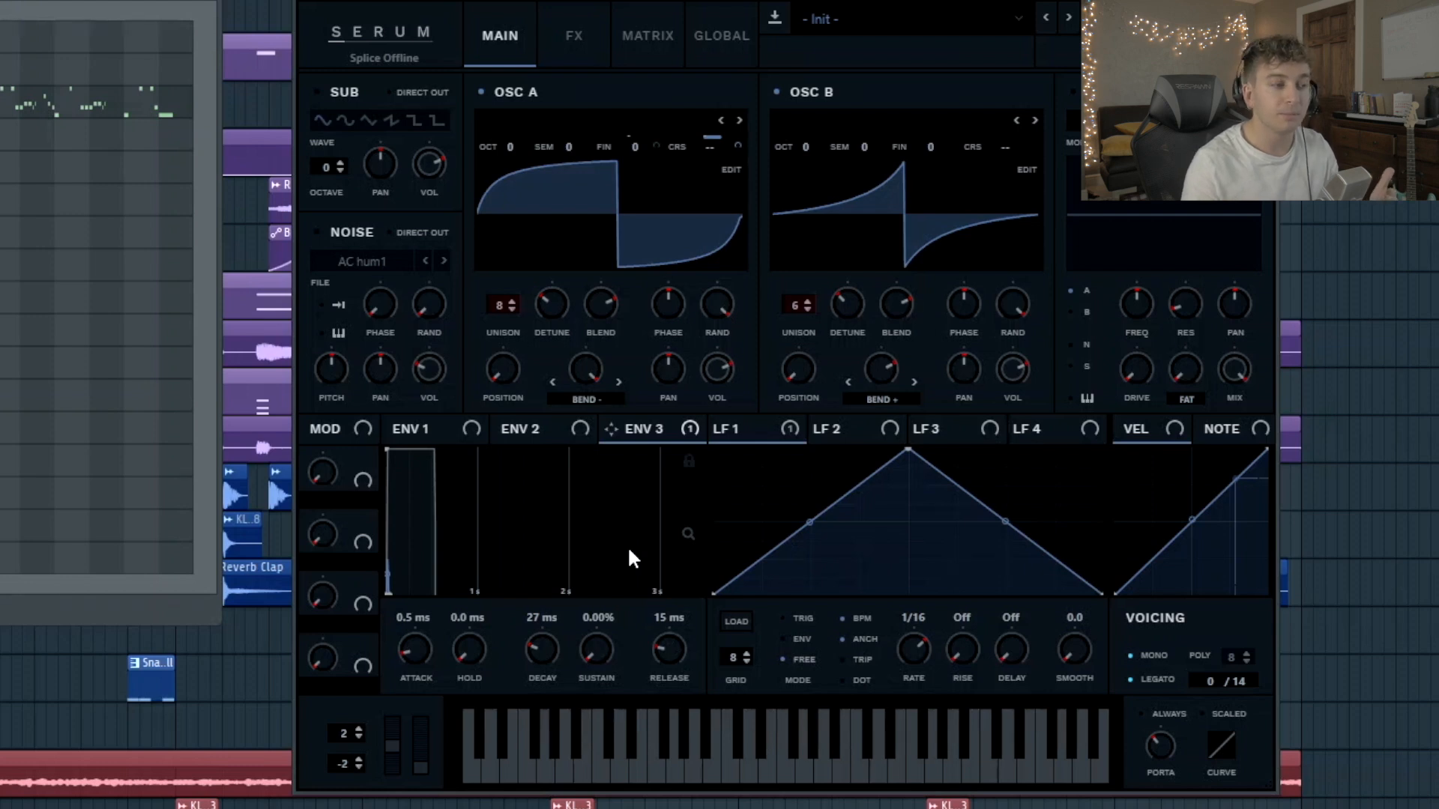
pyautogui.moveTo(602, 658); pyautogui.dragTo(601, 654)
# - Check the modulation routing of Envelope 3 to oscillator A's coarse pitch and review the envelope's decay
pyautogui.moveTo(634, 427); pyautogui.dragTo(546, 761)
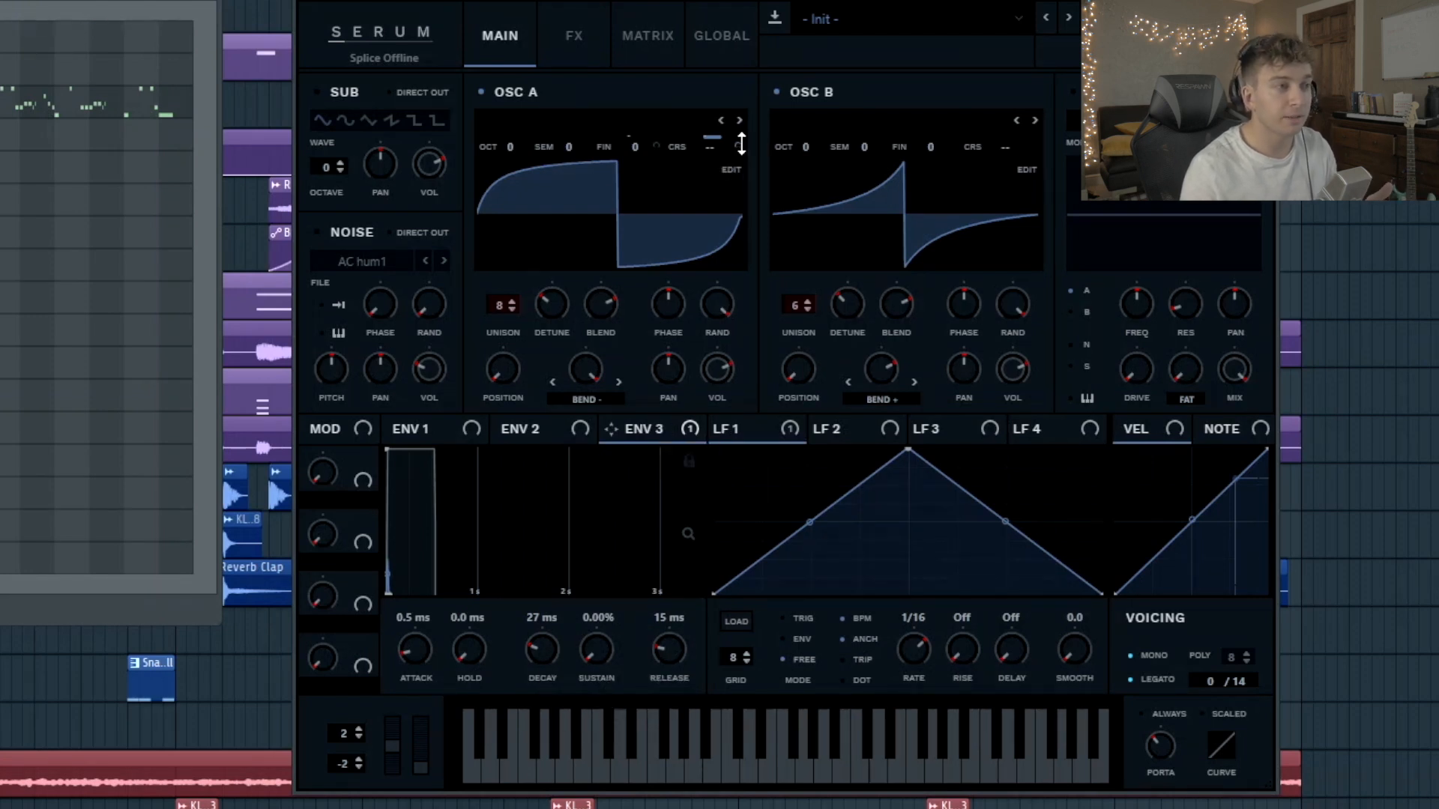
pyautogui.click(649, 39)
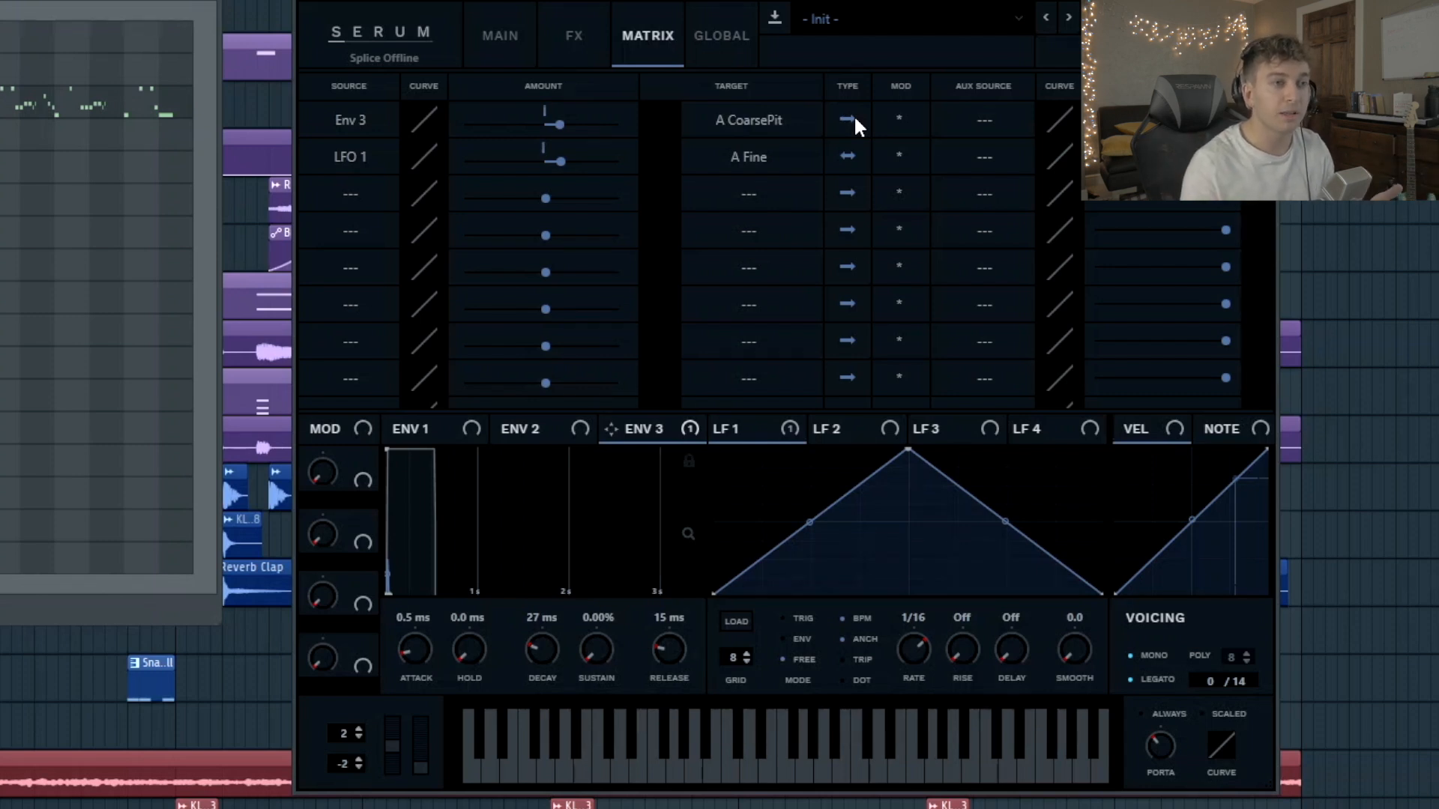
pyautogui.click(523, 45)
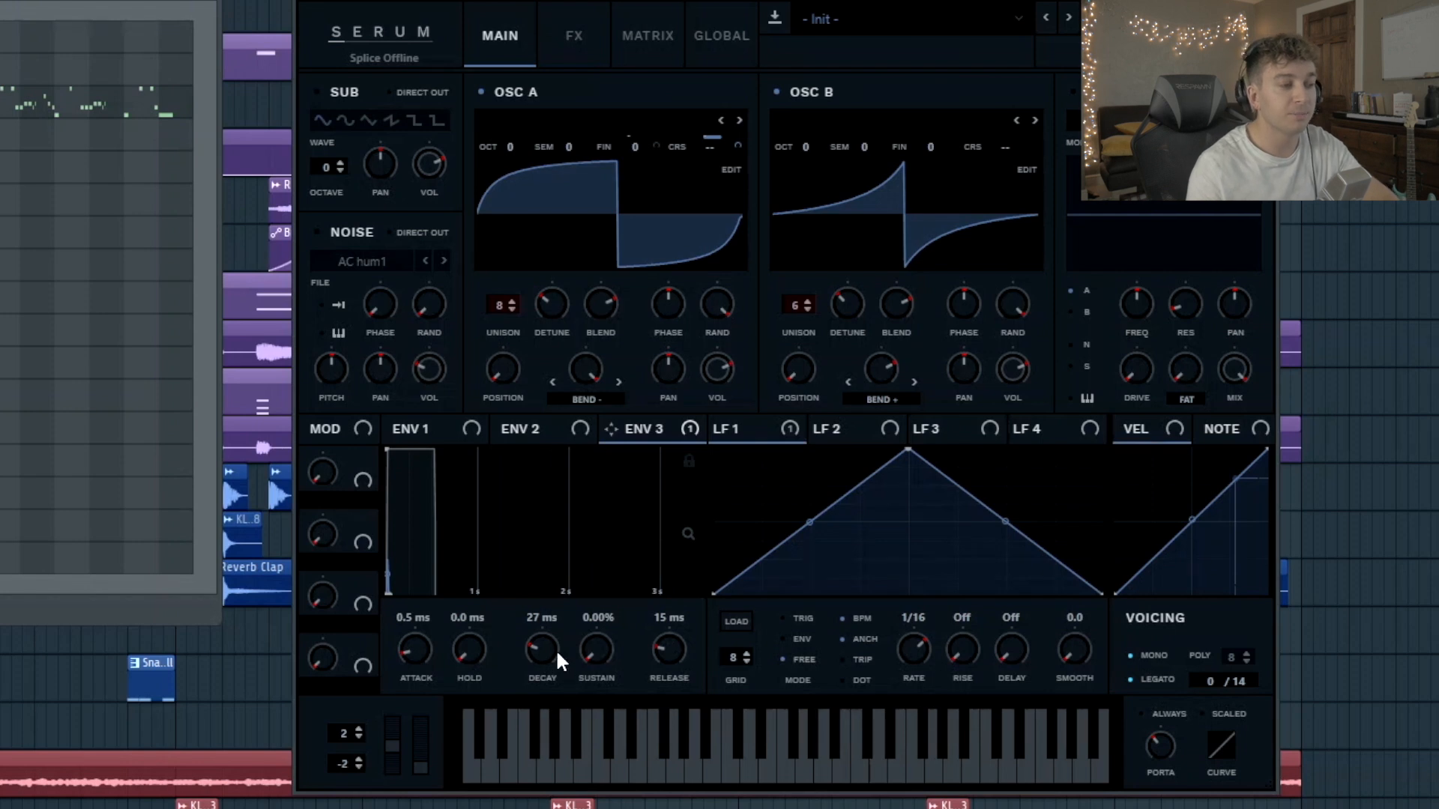
pyautogui.moveTo(548, 650); pyautogui.dragTo(551, 651)
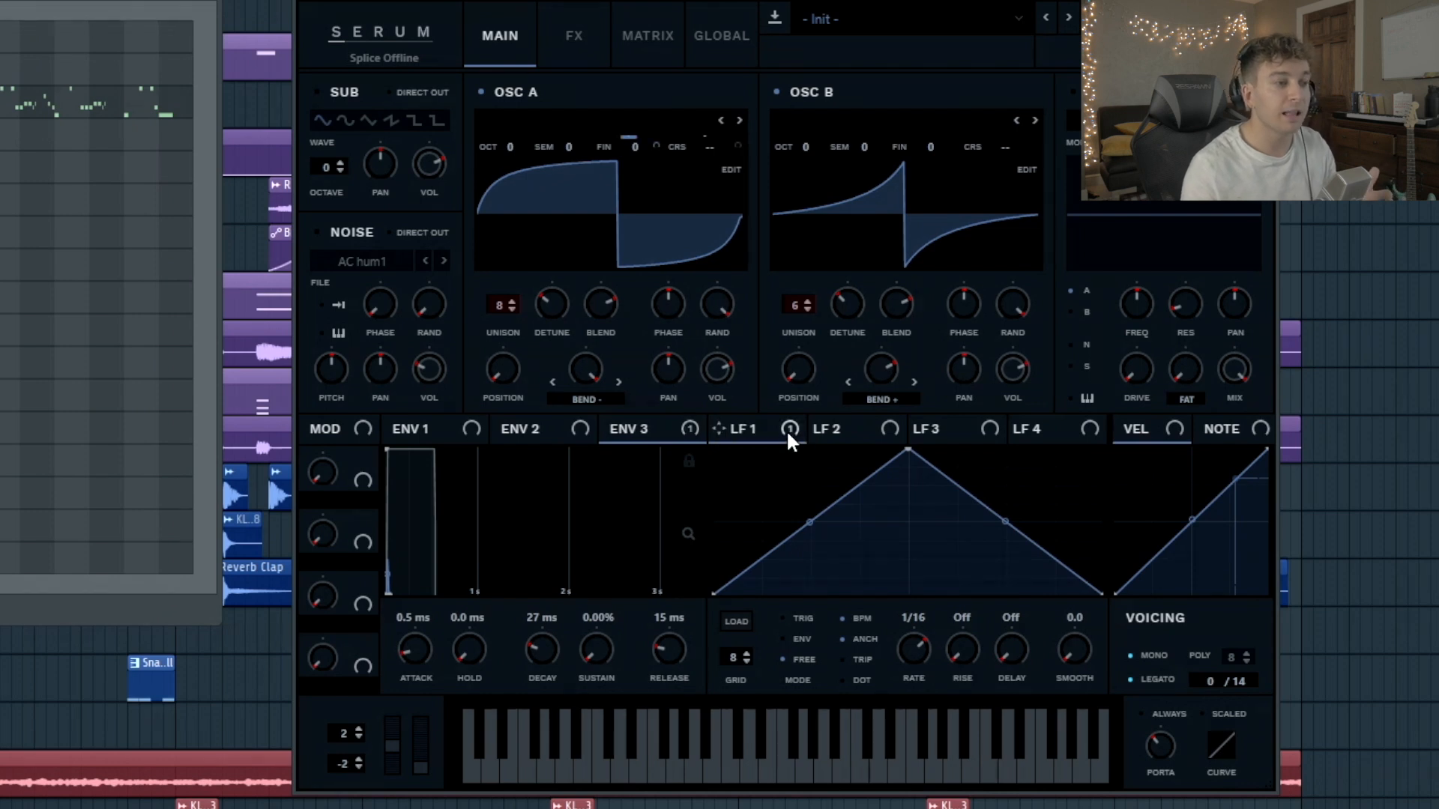
# - Try to assign LFO 2 to oscillator A's fine tuning
pyautogui.click(841, 431)
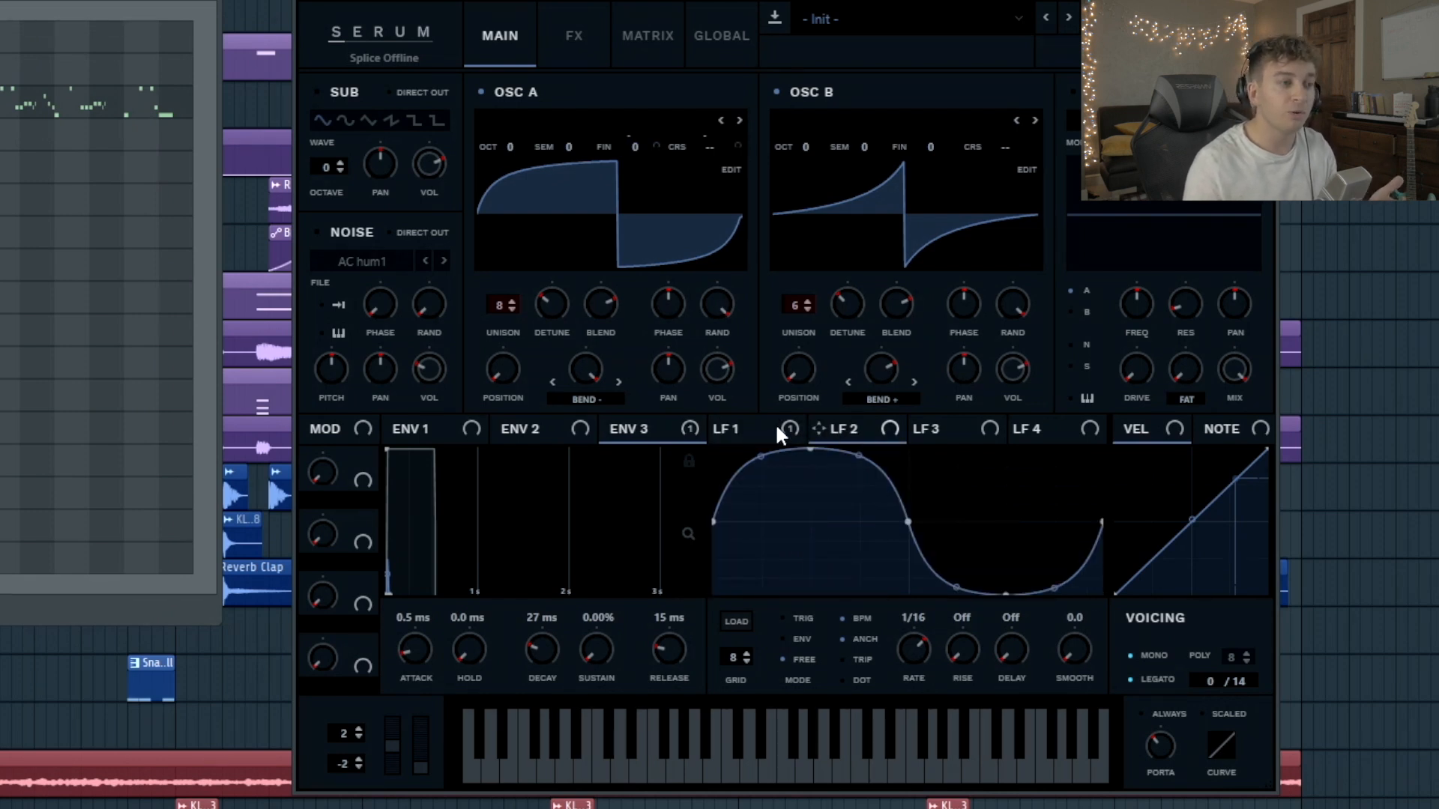
pyautogui.click(777, 426)
pyautogui.click(866, 421)
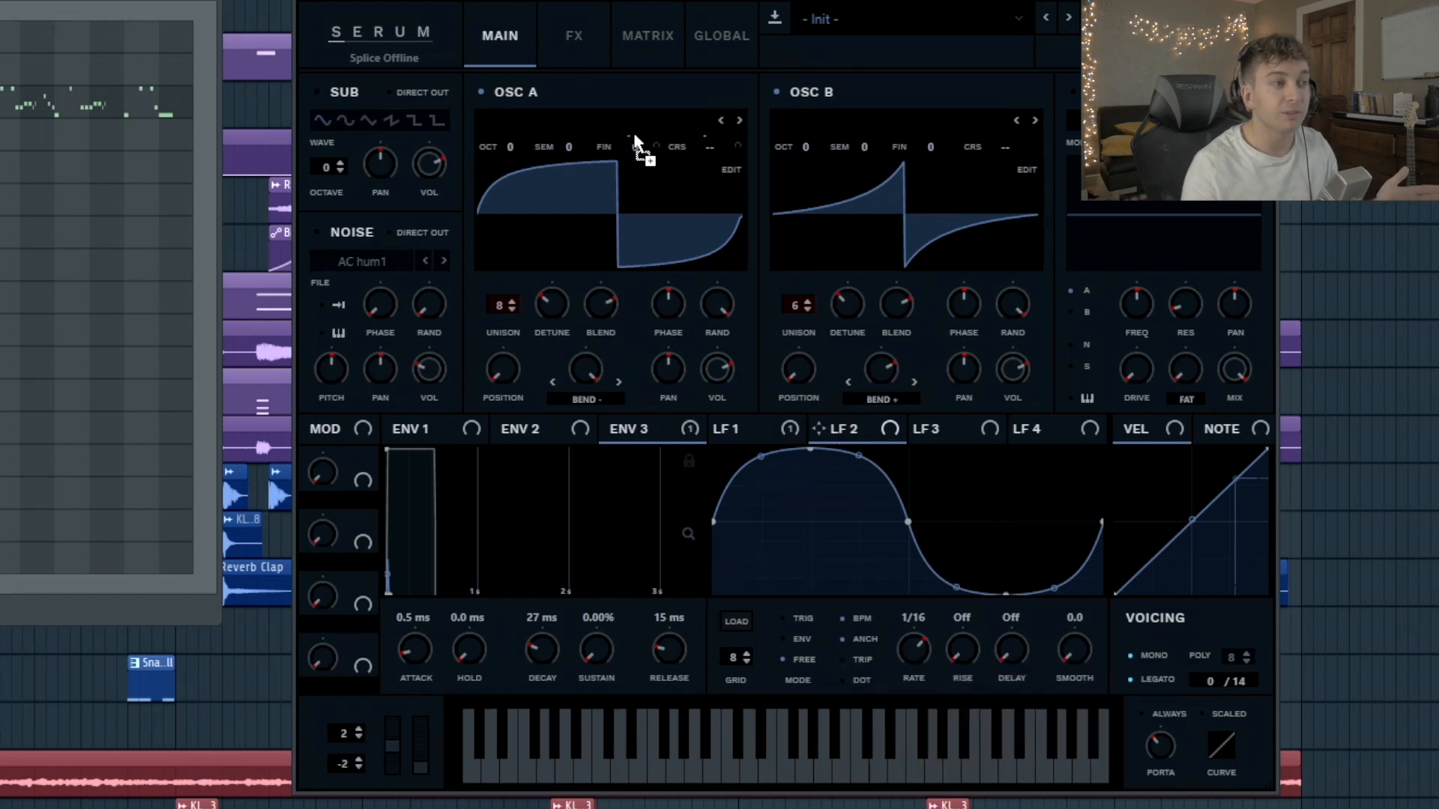
pyautogui.moveTo(634, 150); pyautogui.dragTo(649, 237)
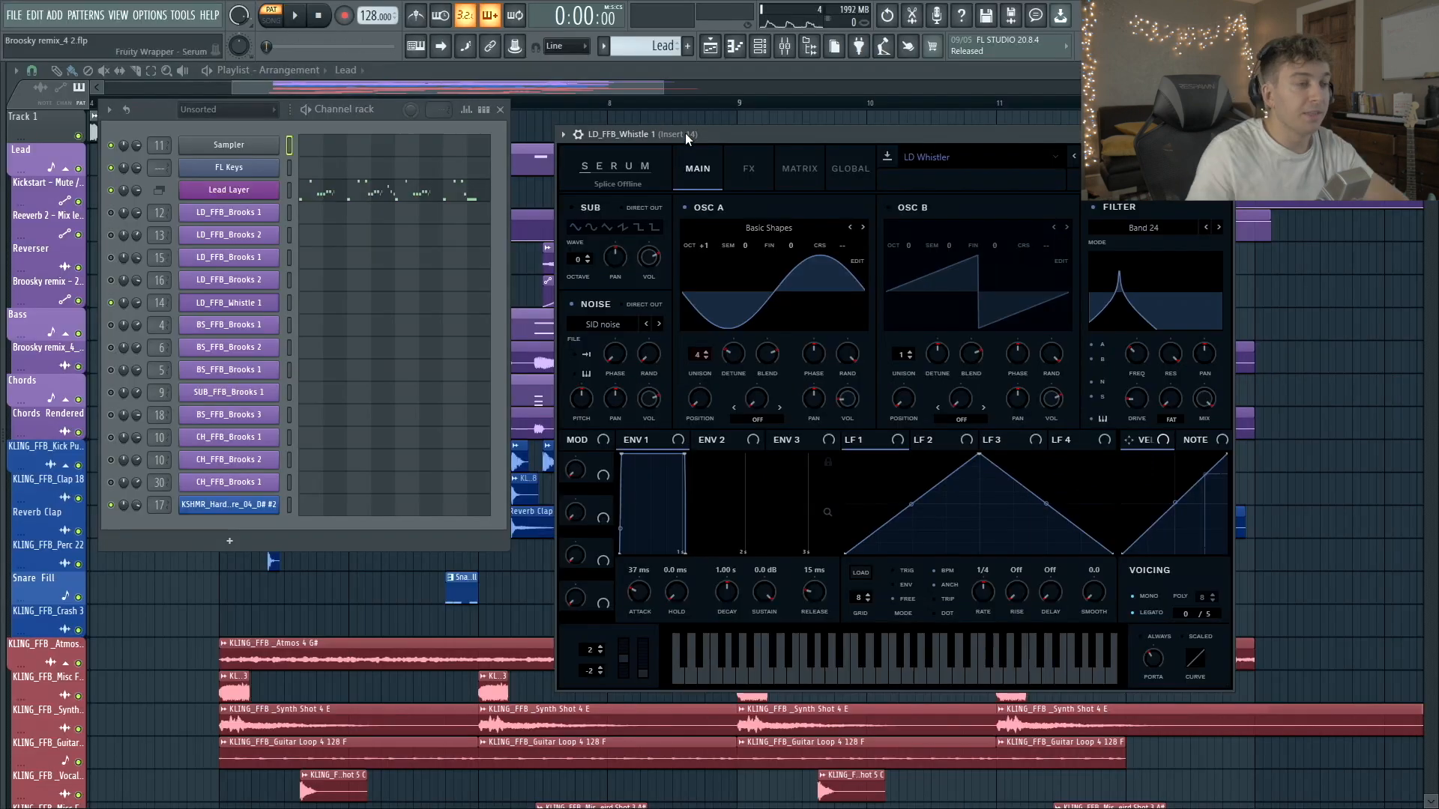
# - Toggle the LD_FFB_Brooks 2 layer on mixer track 16 and play the full arrangement to compare the lead layers
pyautogui.moveTo(685, 133); pyautogui.dragTo(681, 120)
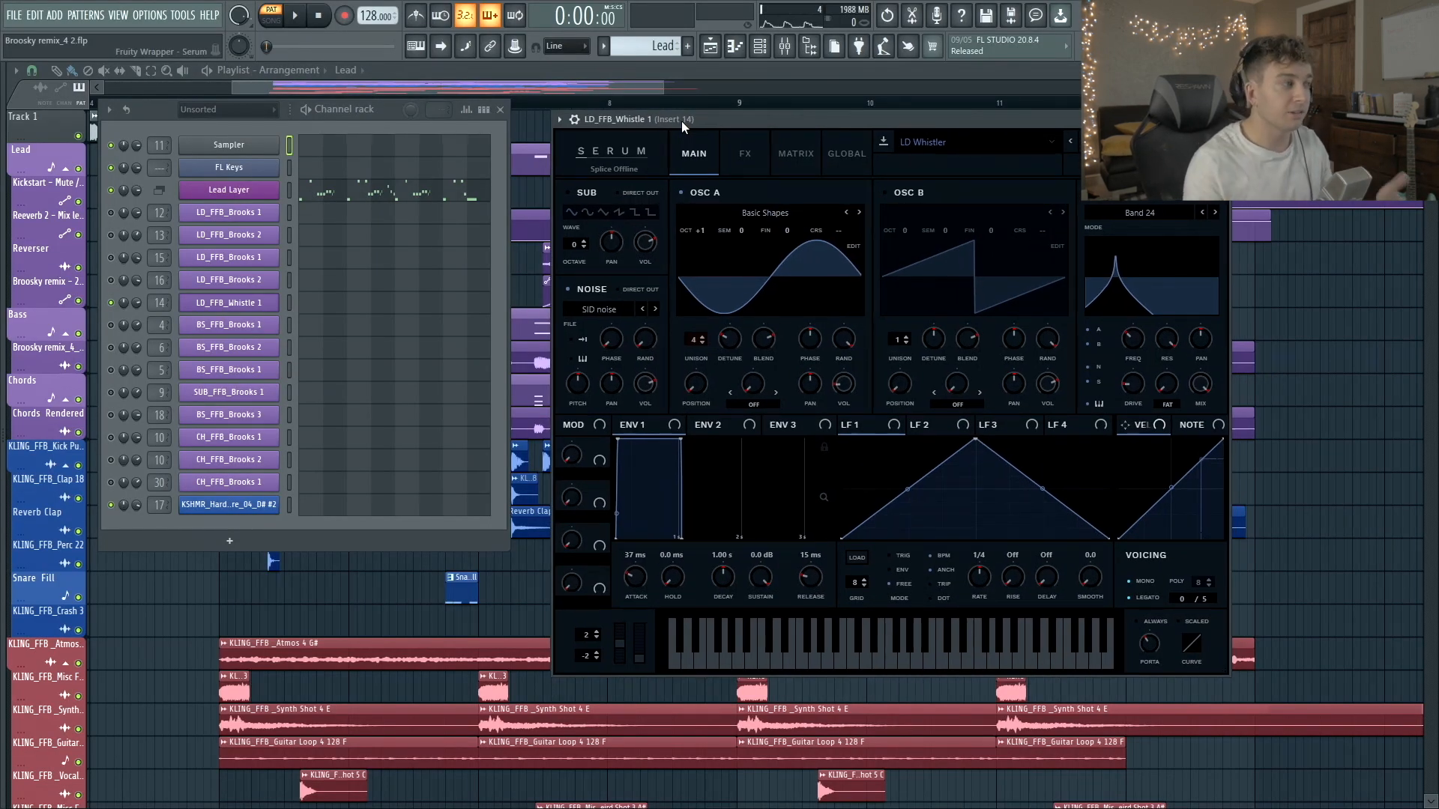
pyautogui.click(111, 280)
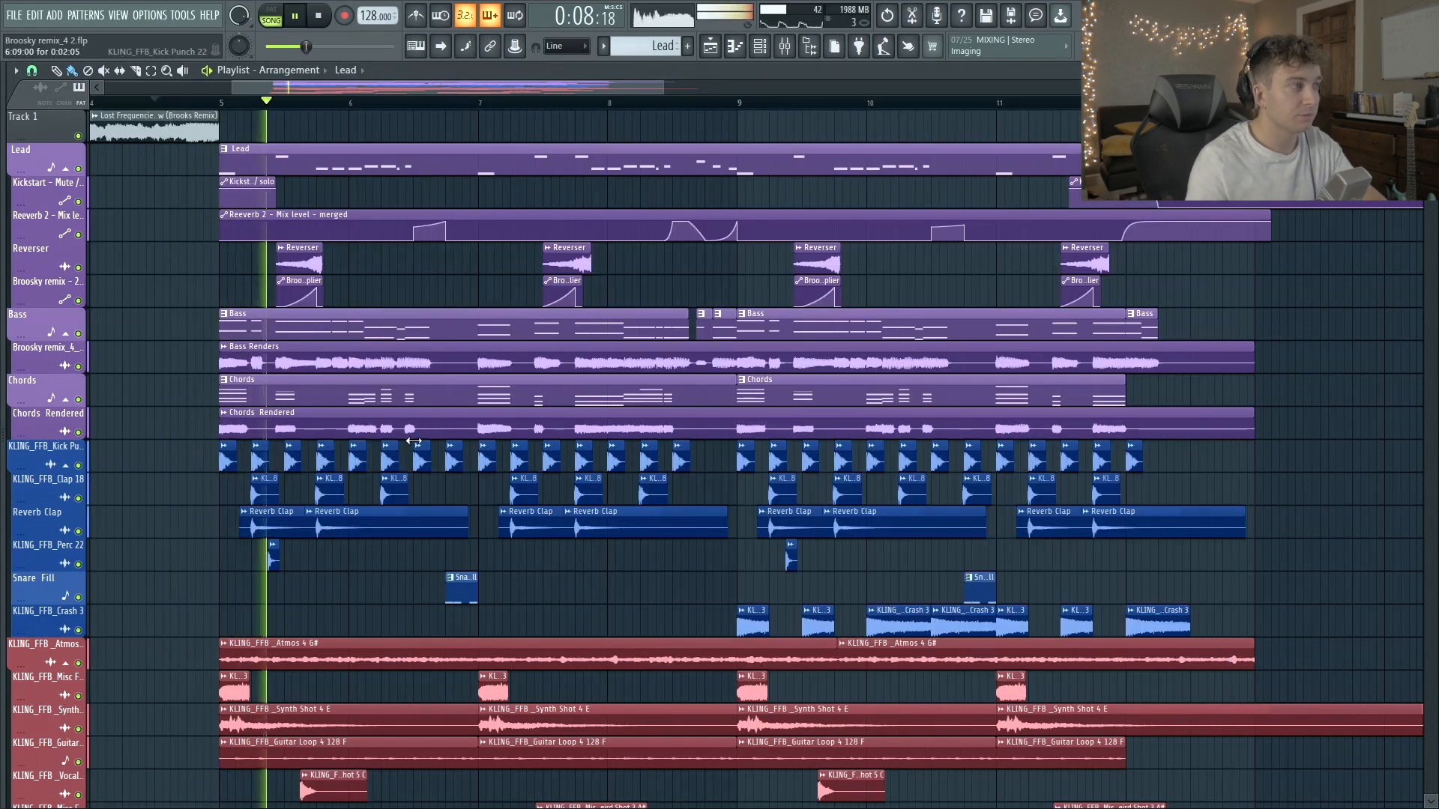
pyautogui.press('space')
pyautogui.press('F6')
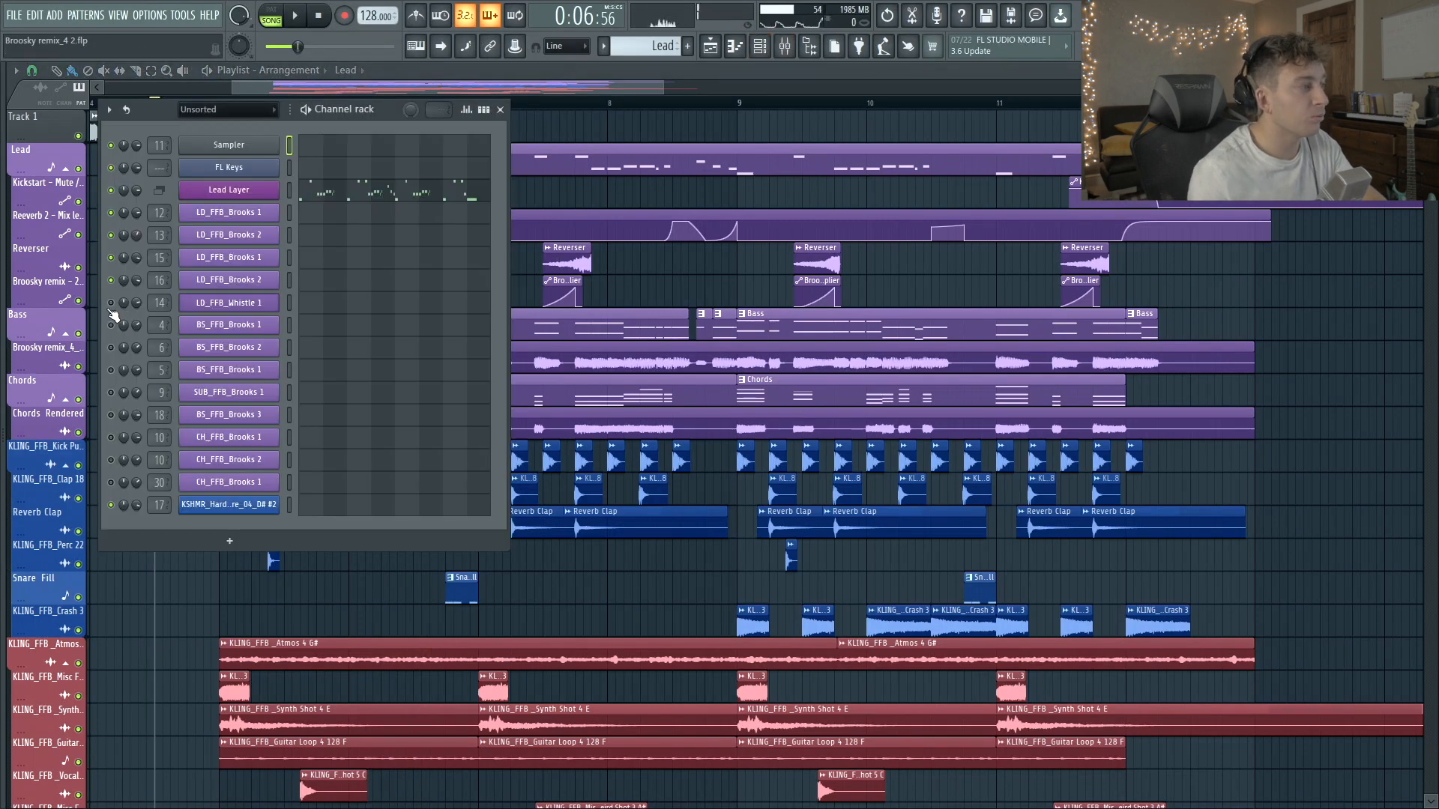
pyautogui.press('F6')
pyautogui.press('space')
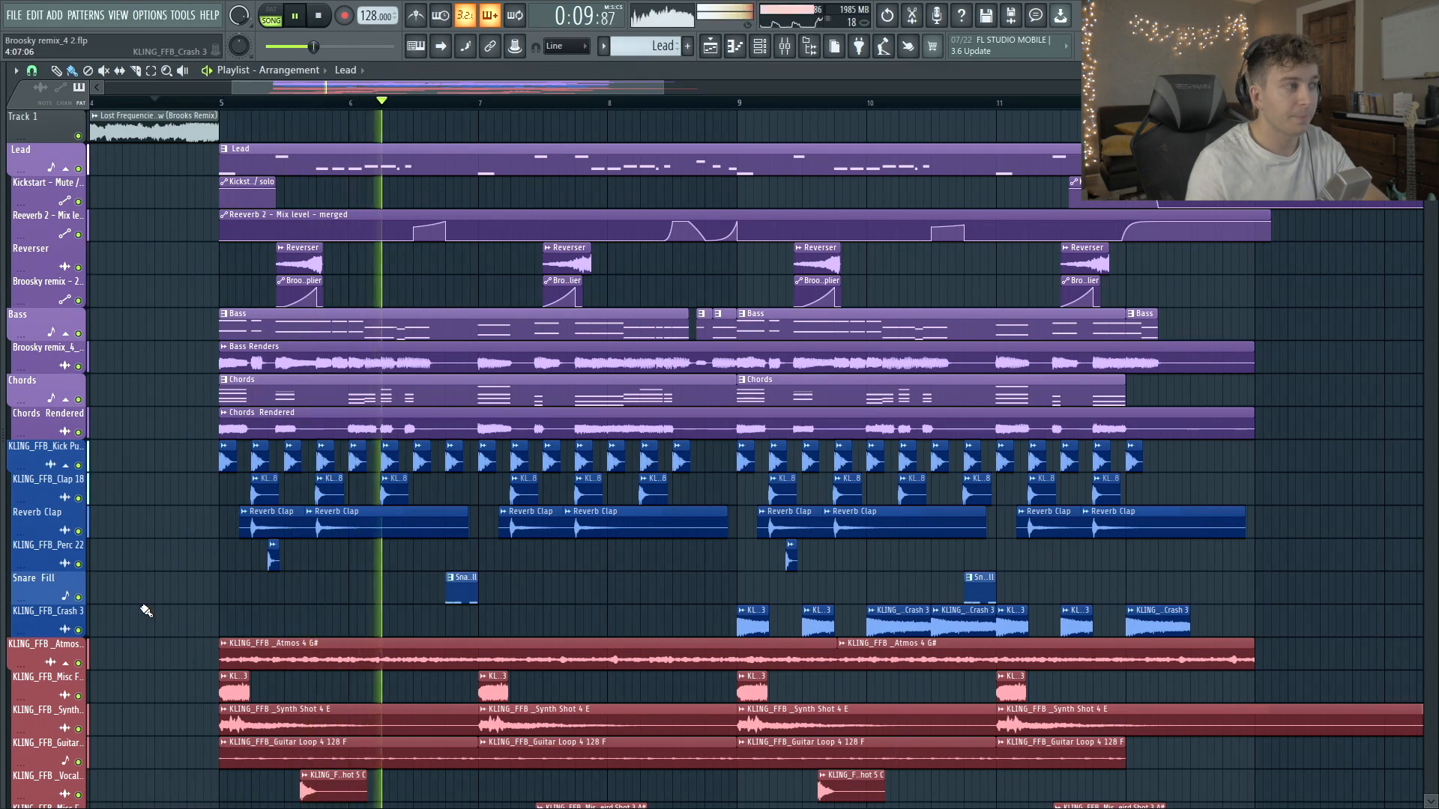
pyautogui.press('space')
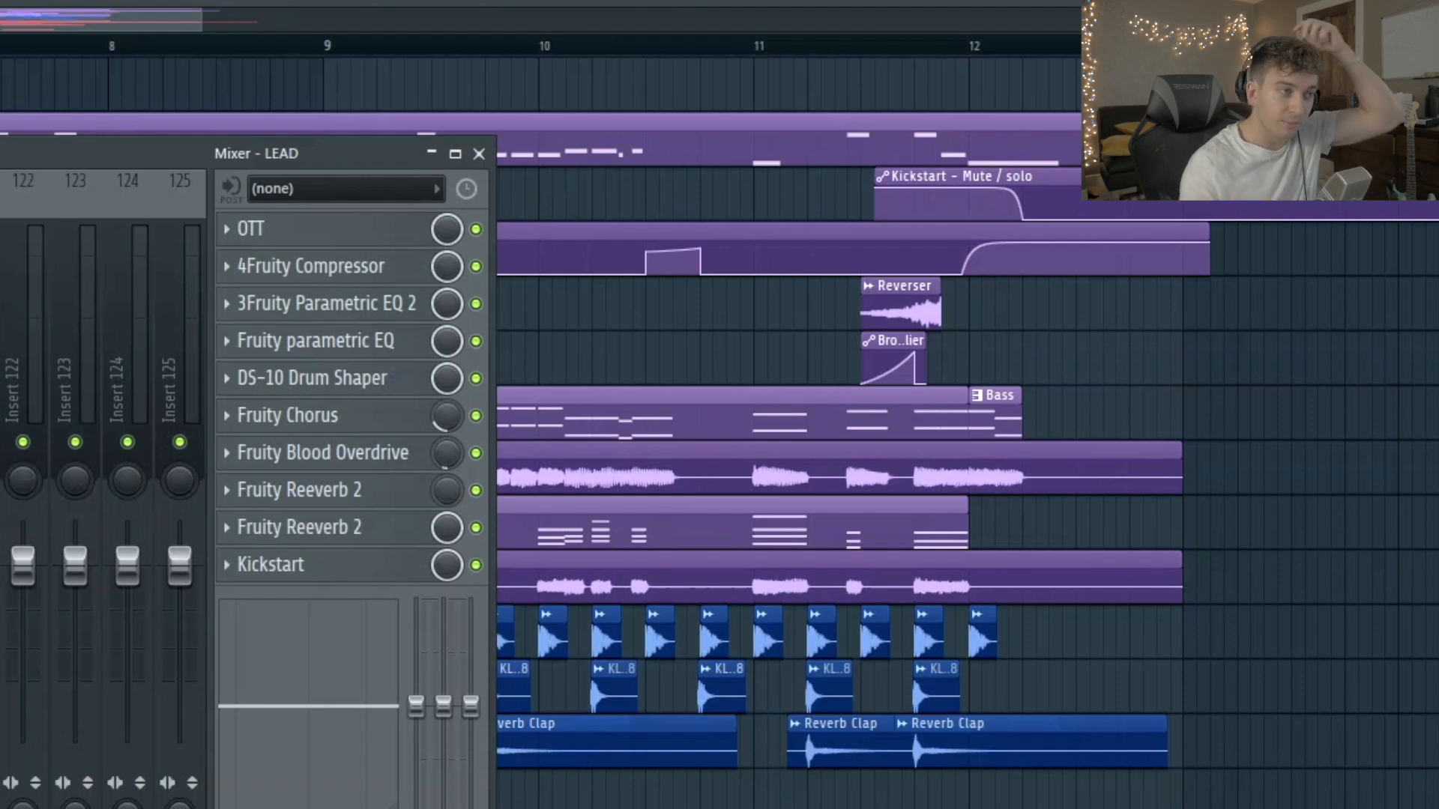
# - Inspect the settings of OTT, Fruity Compressor and both parametric EQs on the LEAD mixer track
pyautogui.click(349, 246)
pyautogui.click(341, 279)
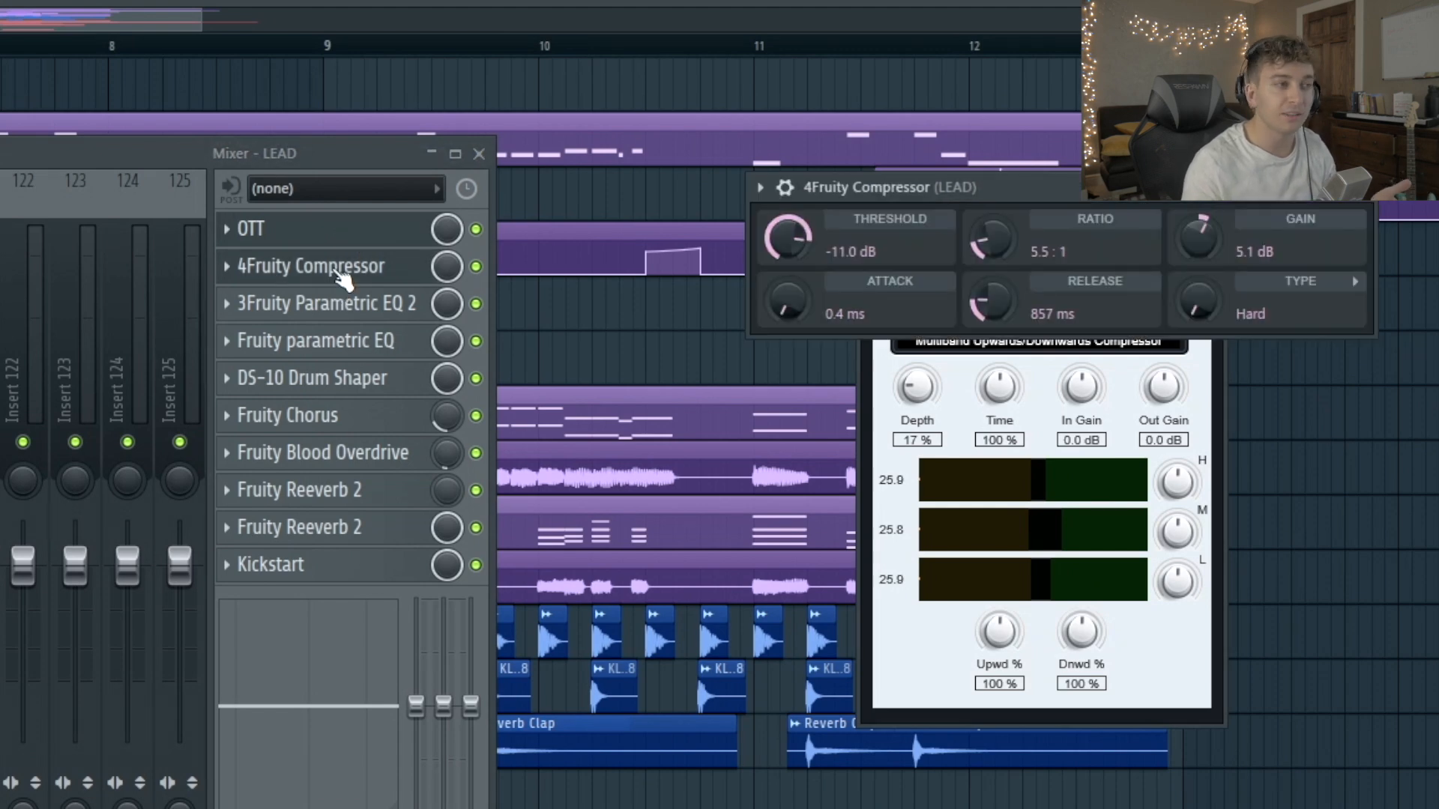
pyautogui.click(341, 278)
pyautogui.click(352, 230)
pyautogui.click(369, 307)
pyautogui.click(330, 341)
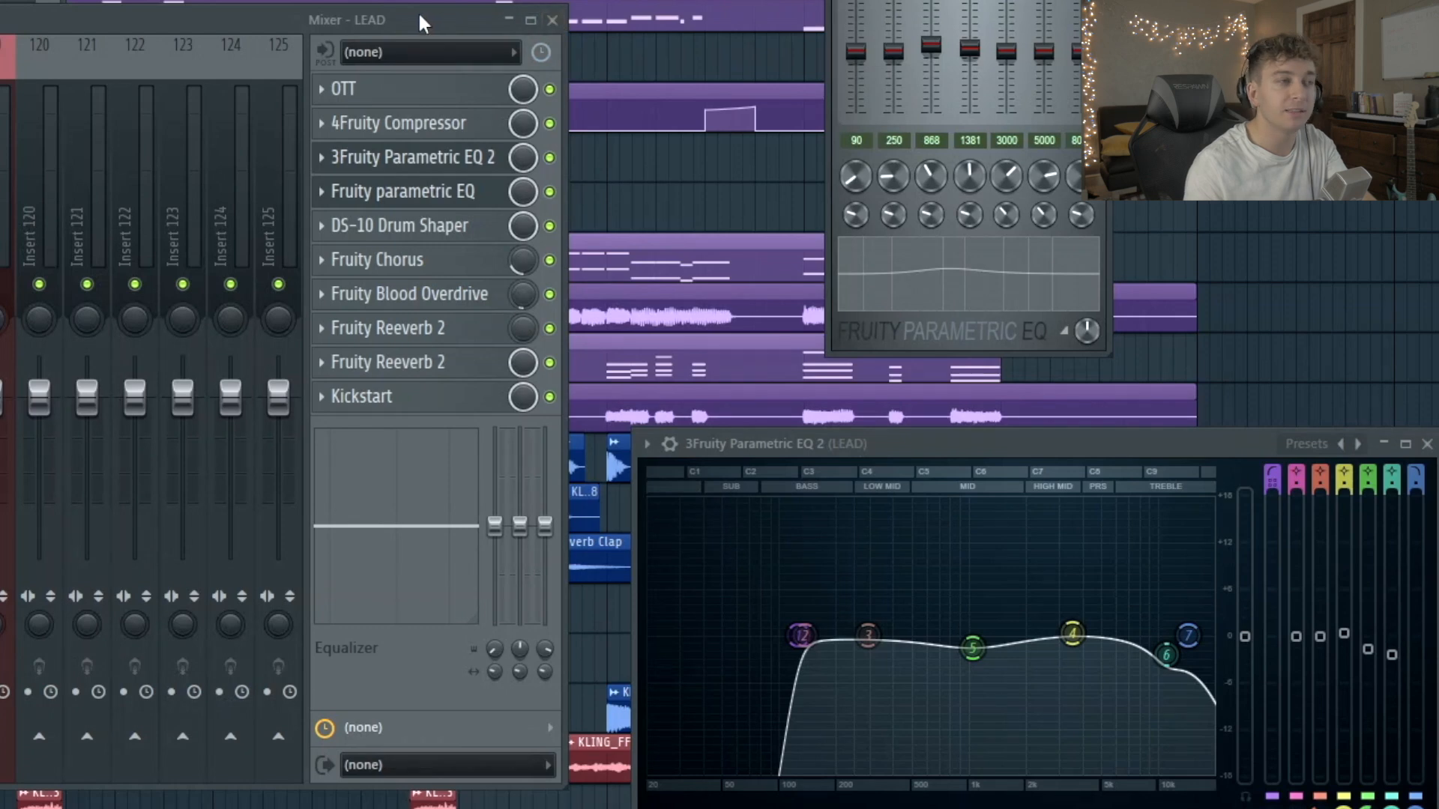
# - Bypass both parametric EQs on the LEAD mixer track for comparison and re-enable them
pyautogui.moveTo(423, 23); pyautogui.dragTo(393, 42)
pyautogui.click(518, 211)
pyautogui.click(518, 178)
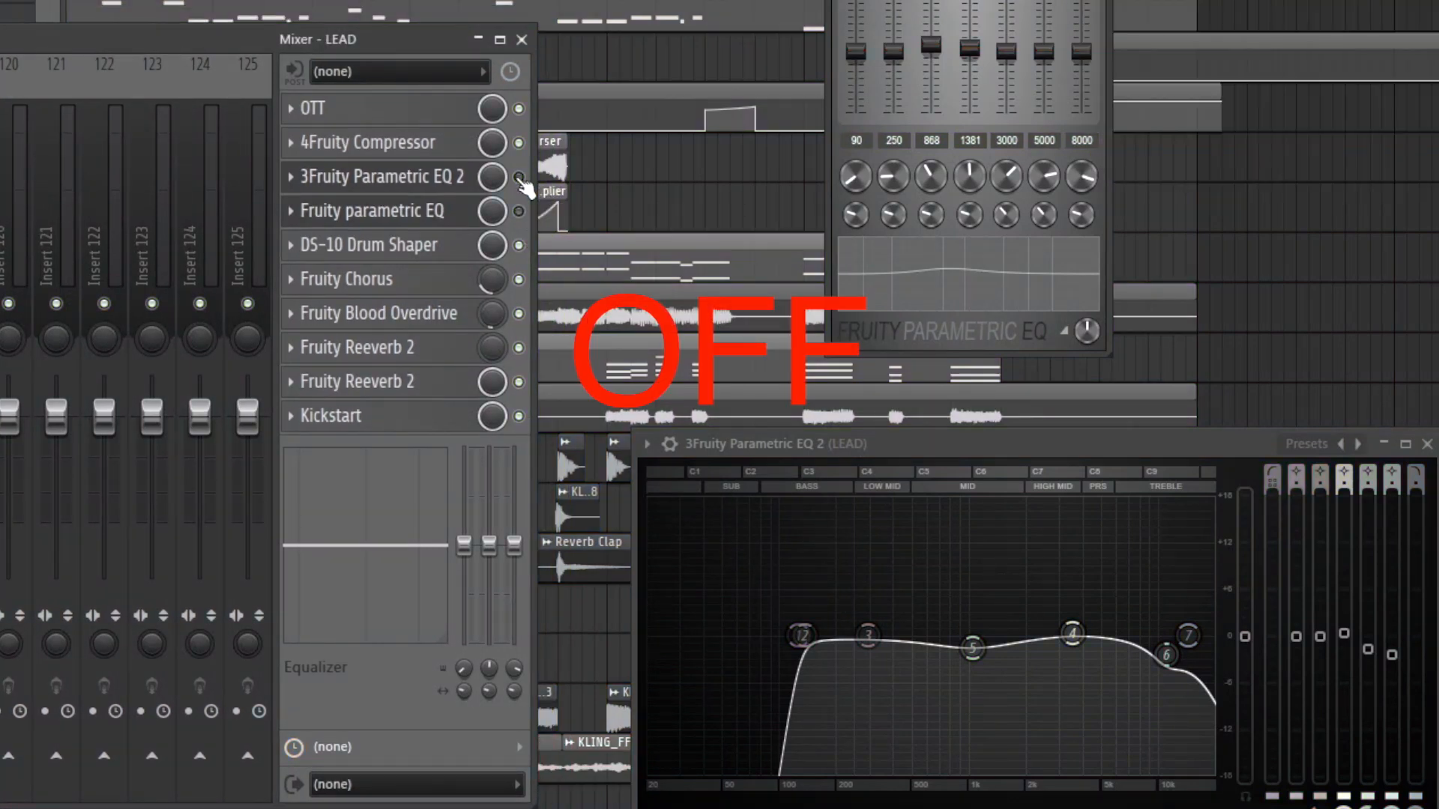
pyautogui.click(518, 178)
pyautogui.click(519, 211)
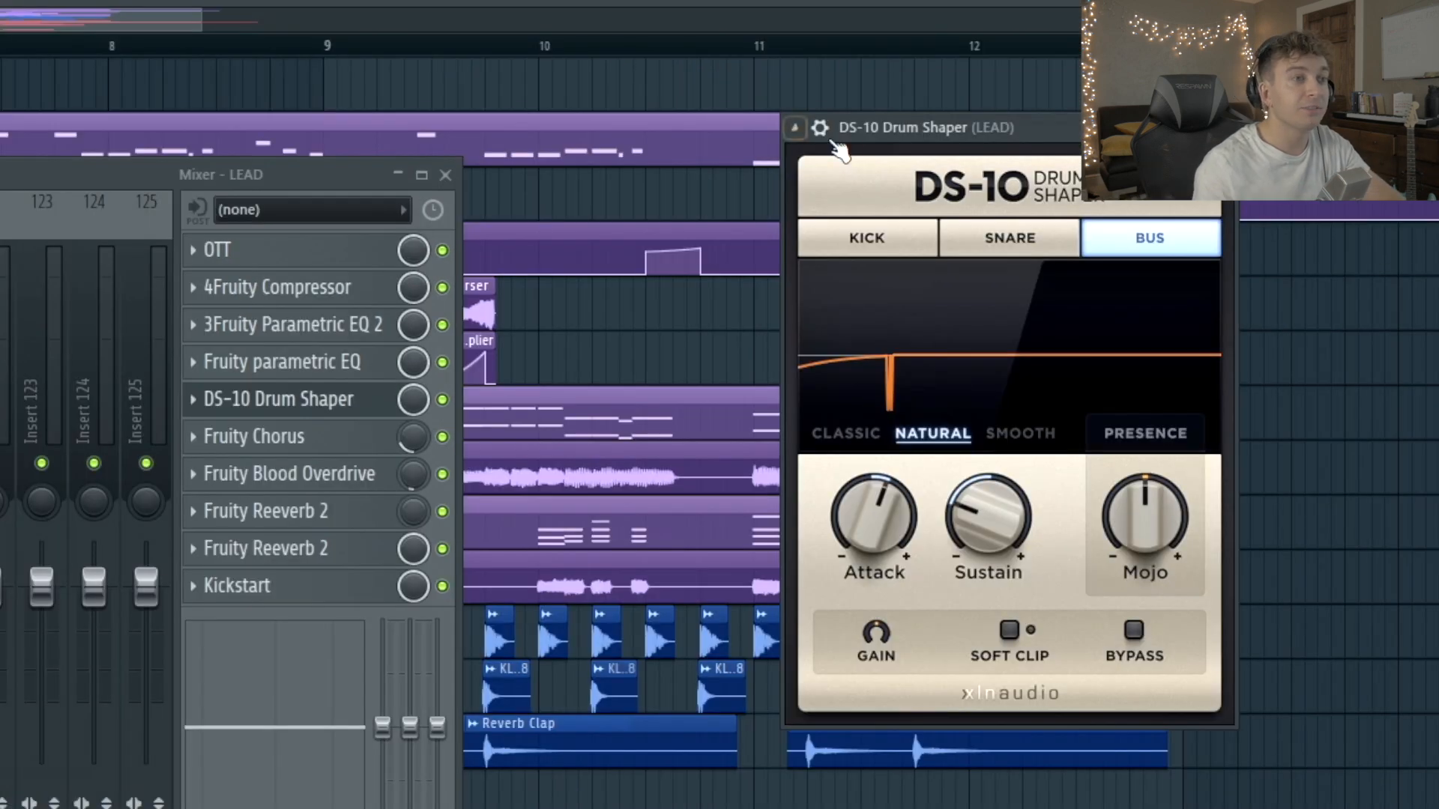
# - Play the lead while sweeping the DS-10 Drum Shaper's attack up to 97% and back down to hear its effect
pyautogui.moveTo(842, 131); pyautogui.dragTo(788, 149)
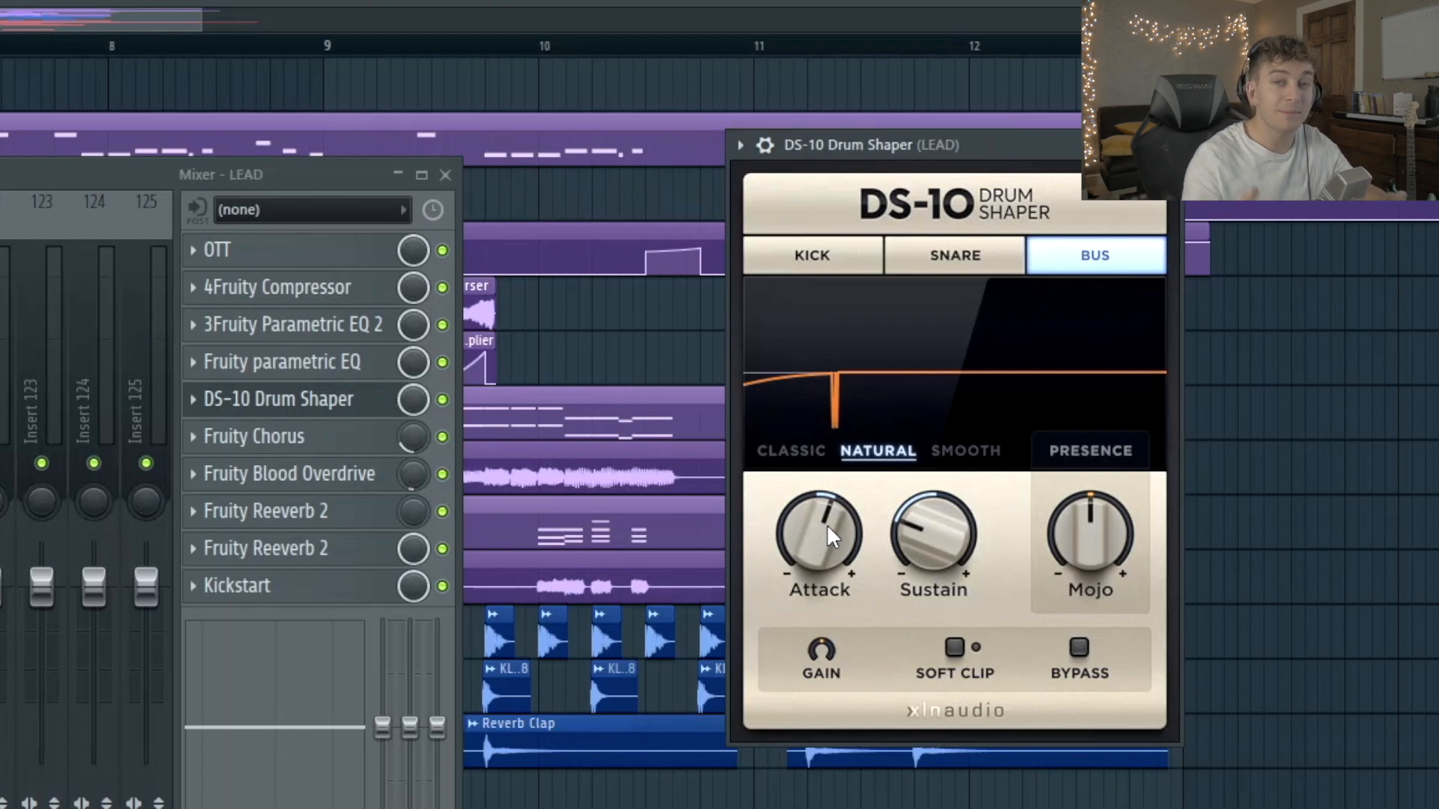
pyautogui.press('space')
pyautogui.moveTo(826, 524); pyautogui.dragTo(834, 277)
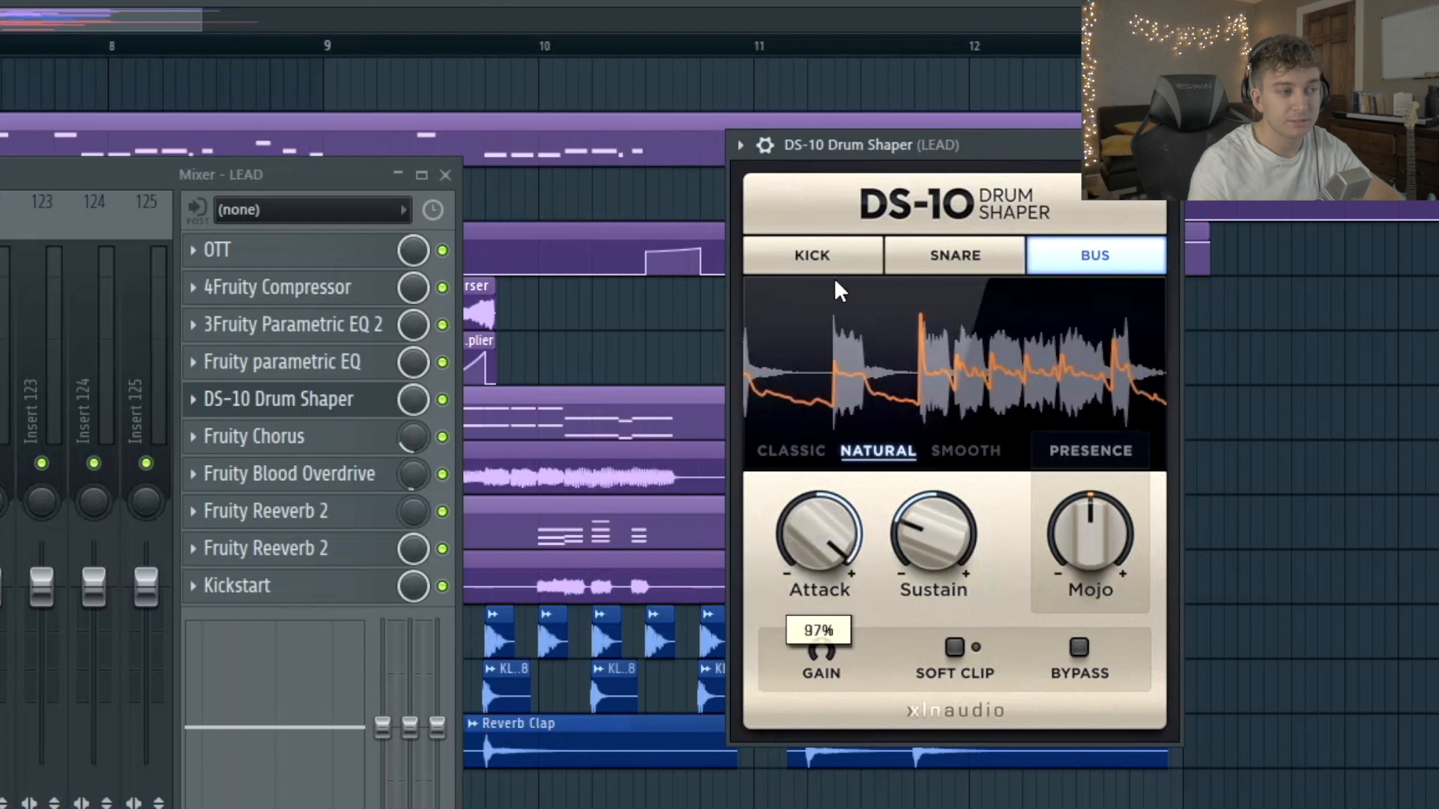
pyautogui.moveTo(824, 548); pyautogui.dragTo(811, 796)
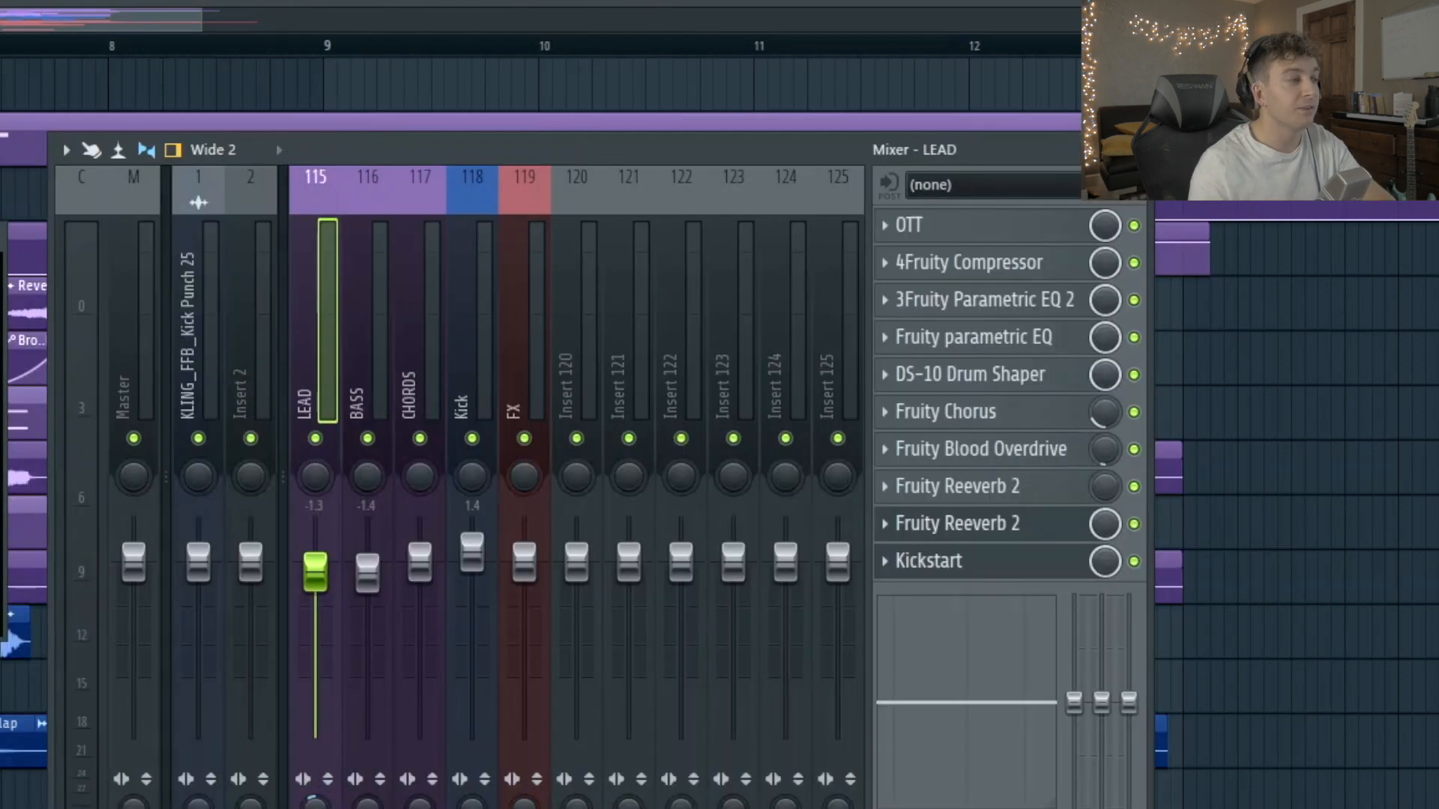
pyautogui.moveTo(2, 237); pyautogui.dragTo(6, 371)
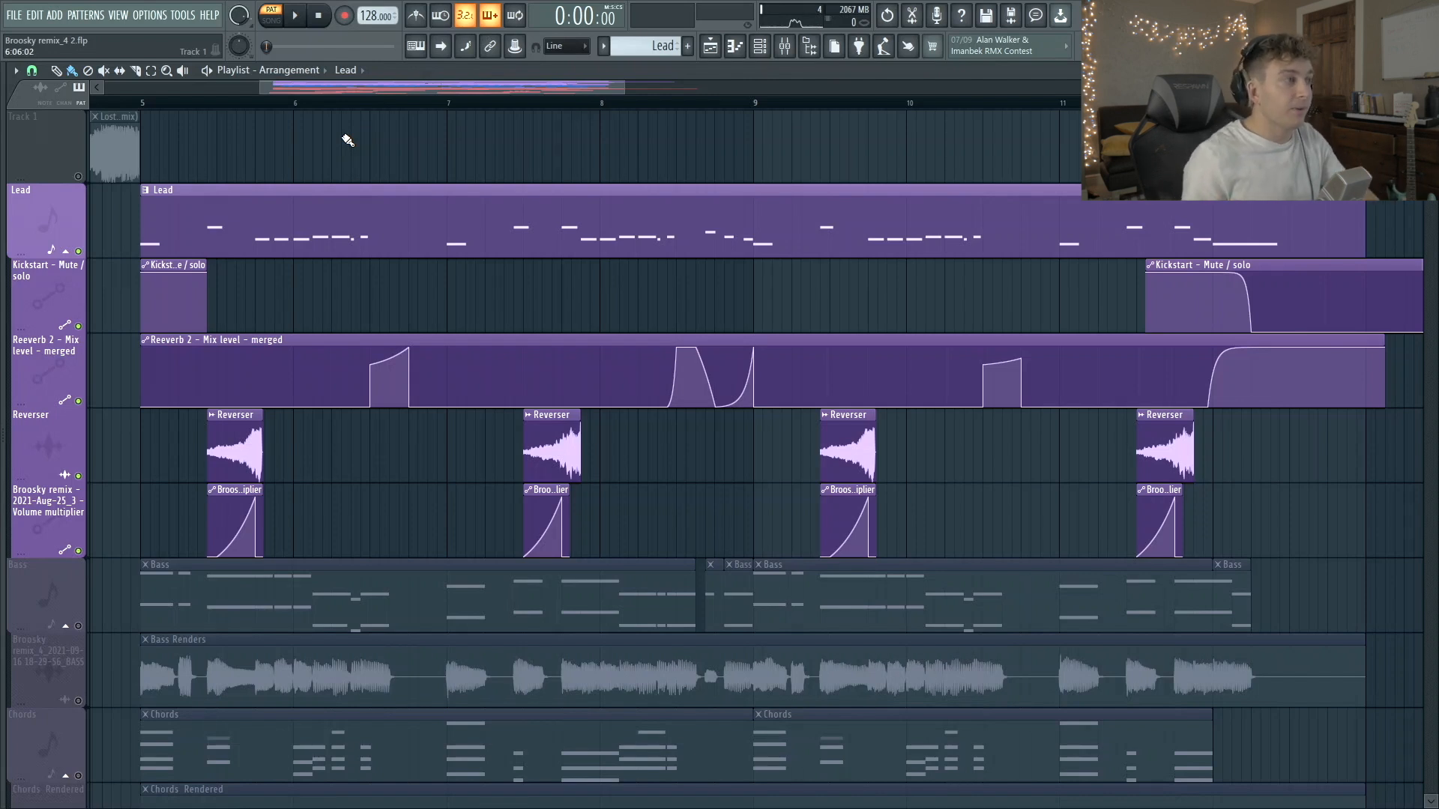
# - Audition the soloed lead tracks with their reverb automation and Reverser clips, toggling the Lead track for comparison
pyautogui.press('space')
pyautogui.press('space')
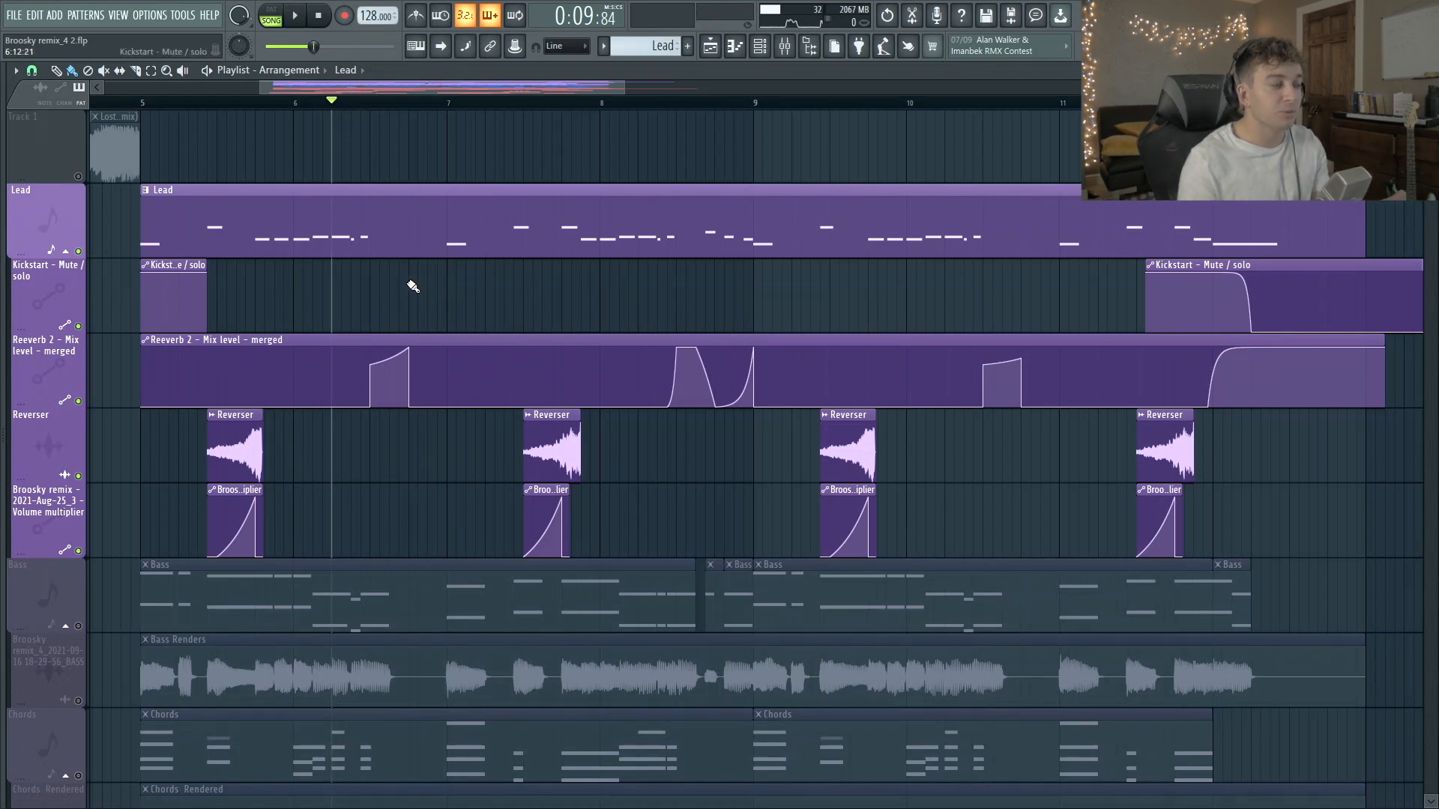
pyautogui.press('space')
pyautogui.press('space')
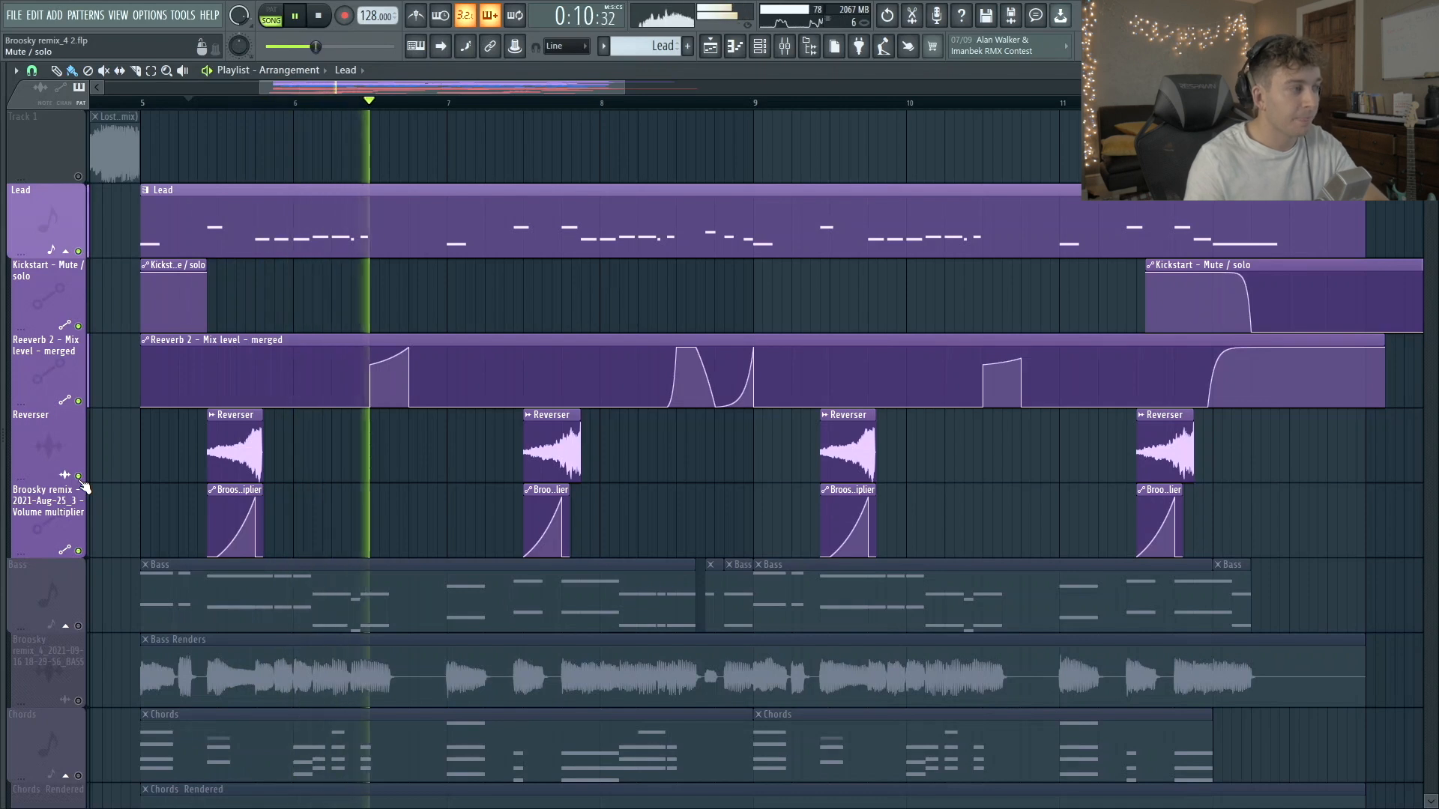
pyautogui.press('space')
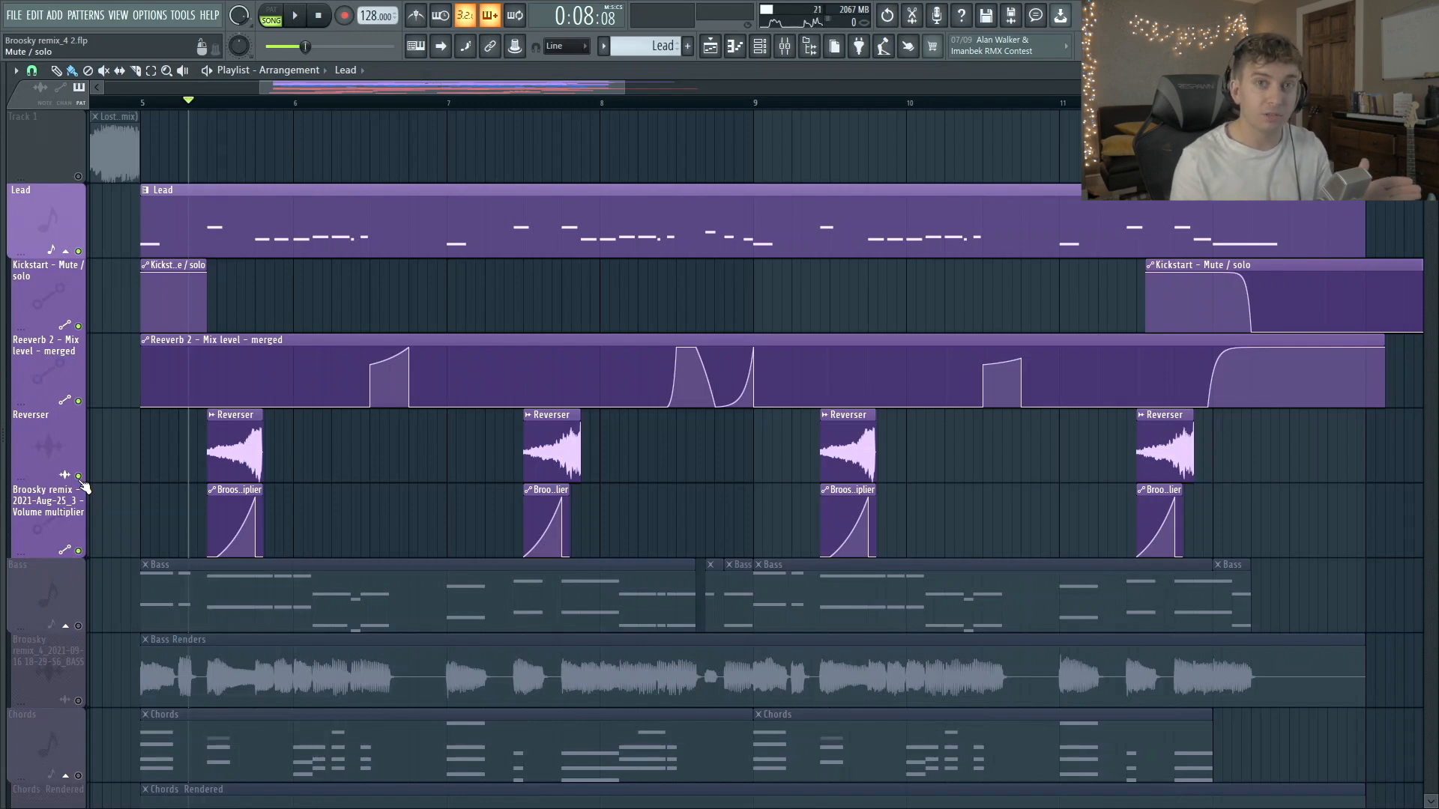
pyautogui.click(80, 254)
pyautogui.click(257, 107)
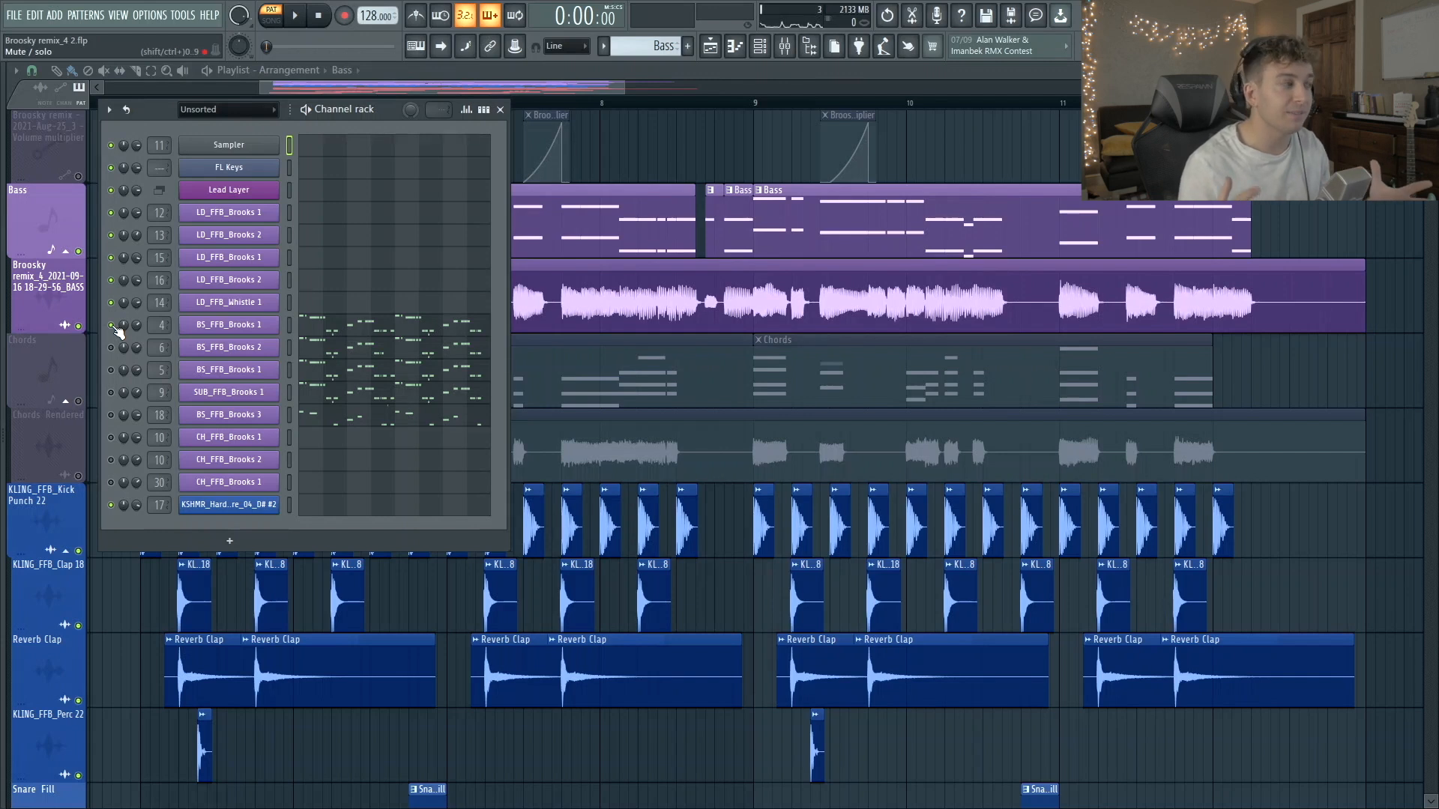
# - Enable the bass layers down to BS_FFB_Brooks 3 and play the Bass pattern with and without the first layer
pyautogui.moveTo(113, 326); pyautogui.dragTo(113, 416)
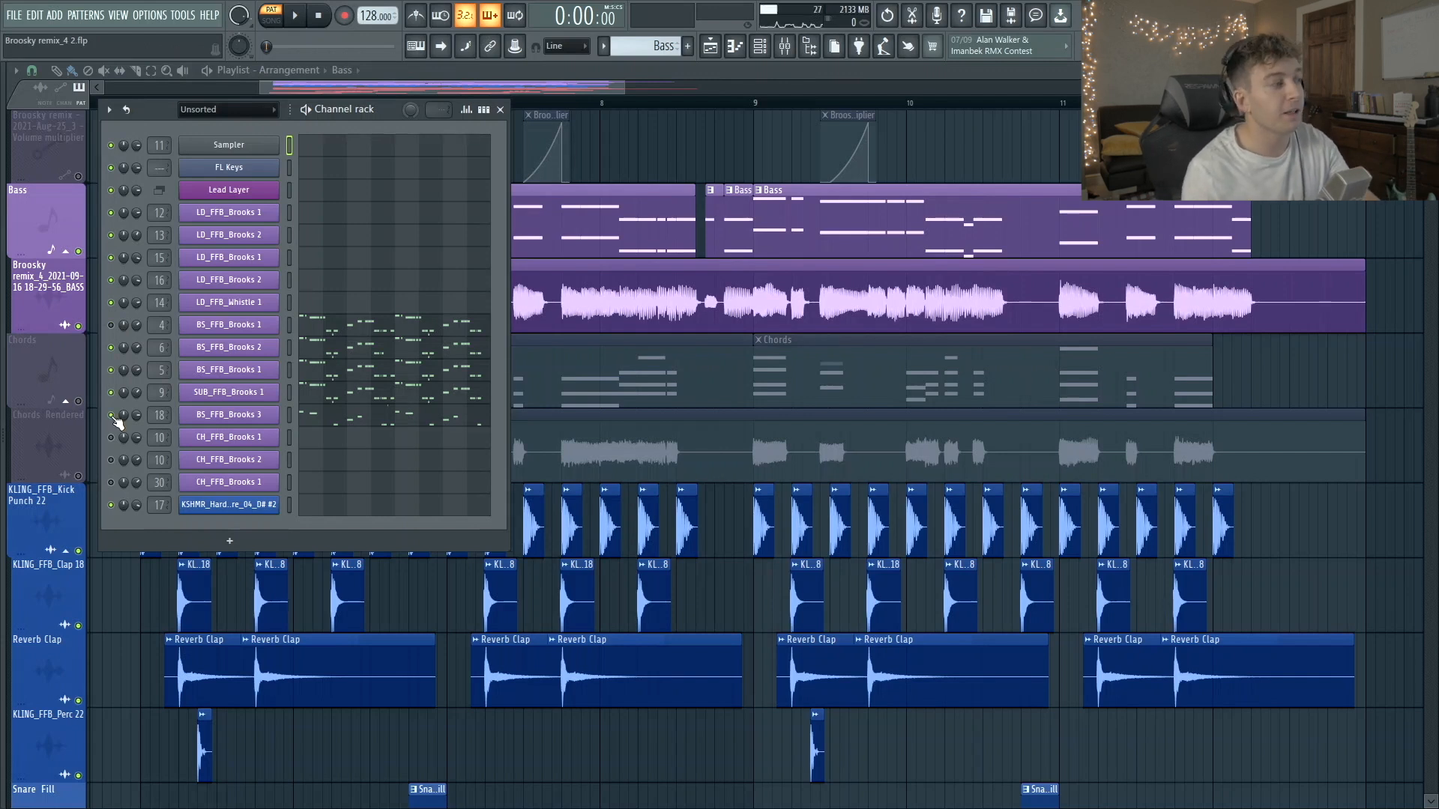
pyautogui.press('space')
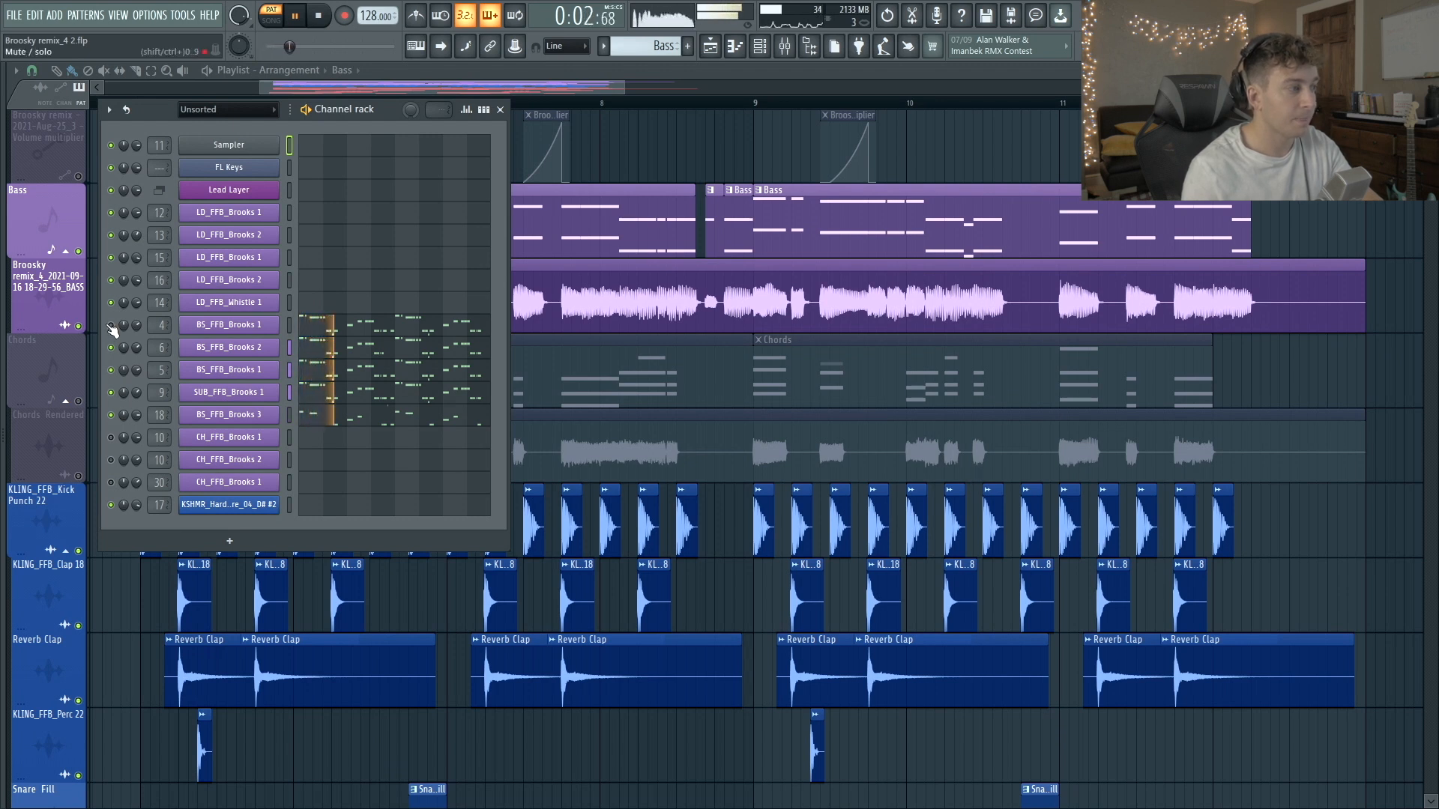
pyautogui.press('space')
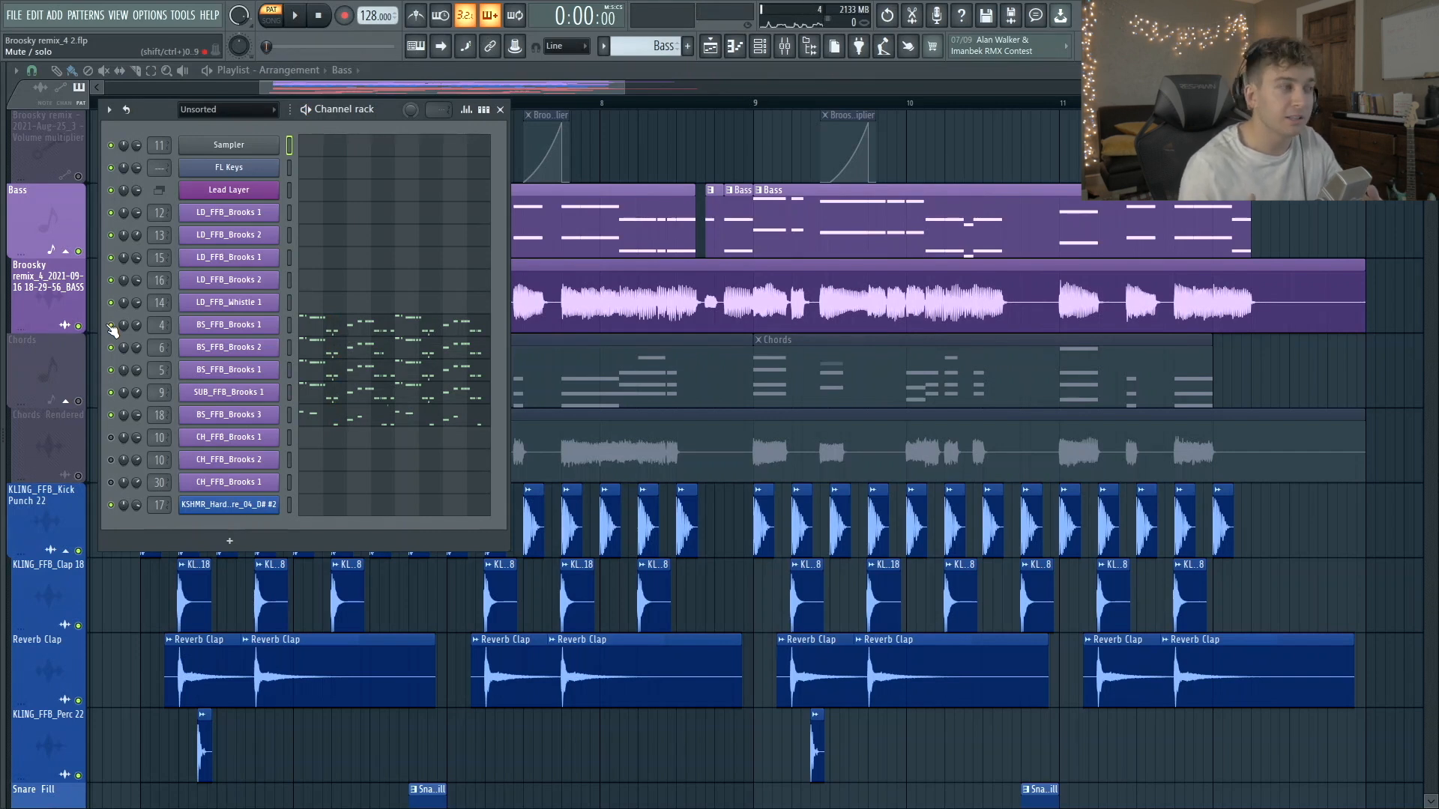
pyautogui.press('space')
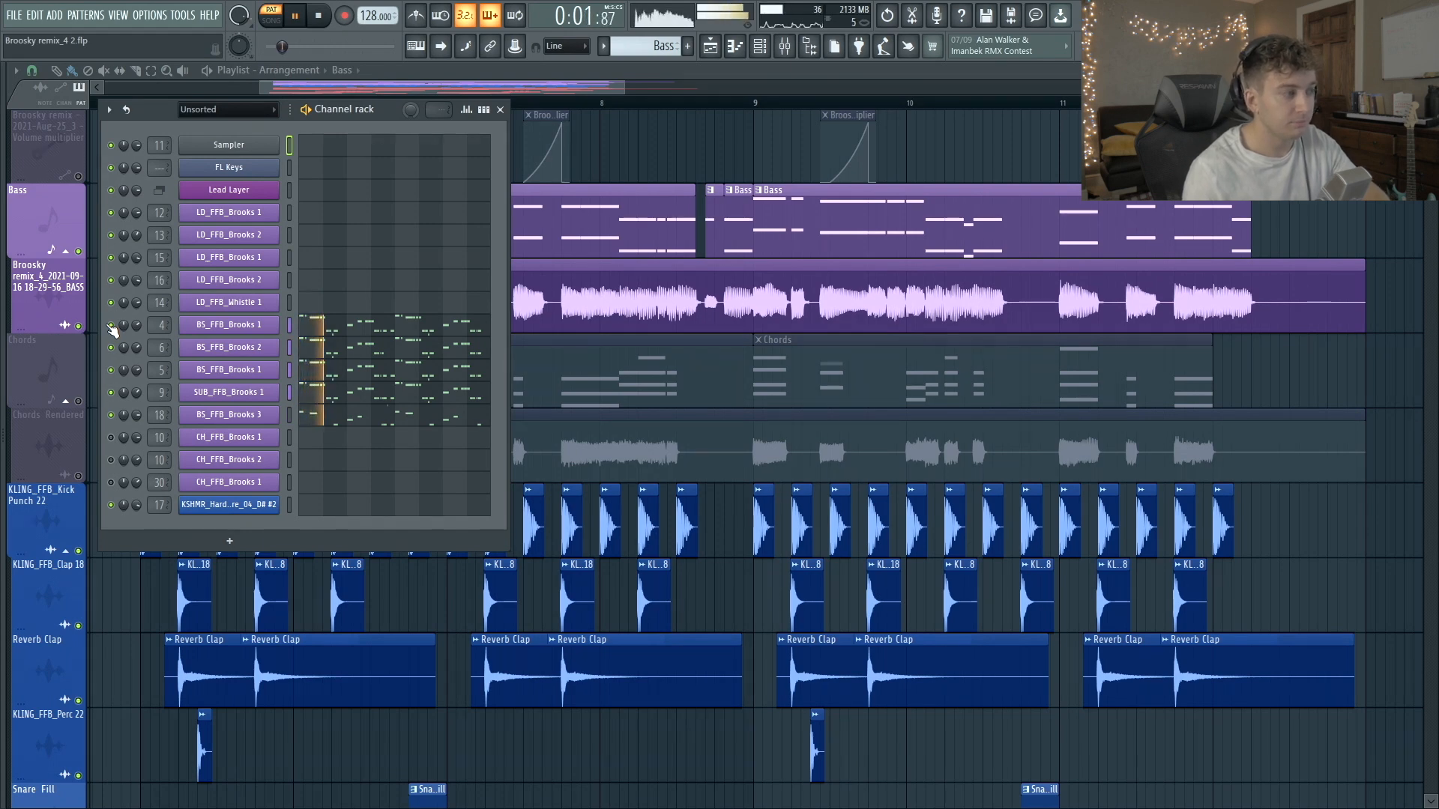
# - Open the first BS_FFB_Brooks 1 Serum patch, browse OSC A's Spectral wavetables, view Env 2 and demonstrate the wavetable position control
pyautogui.click(229, 324)
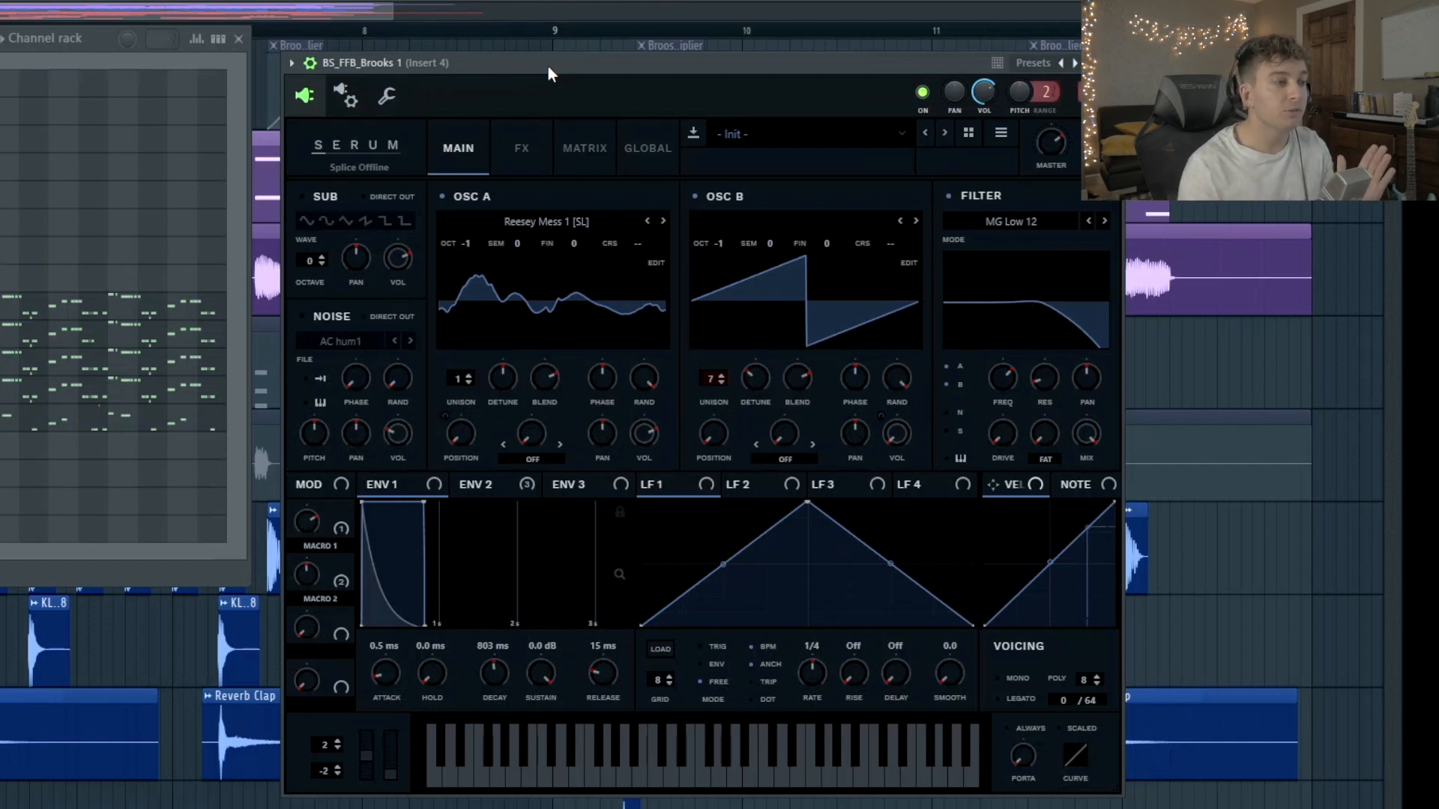
pyautogui.click(550, 219)
pyautogui.moveTo(574, 358)
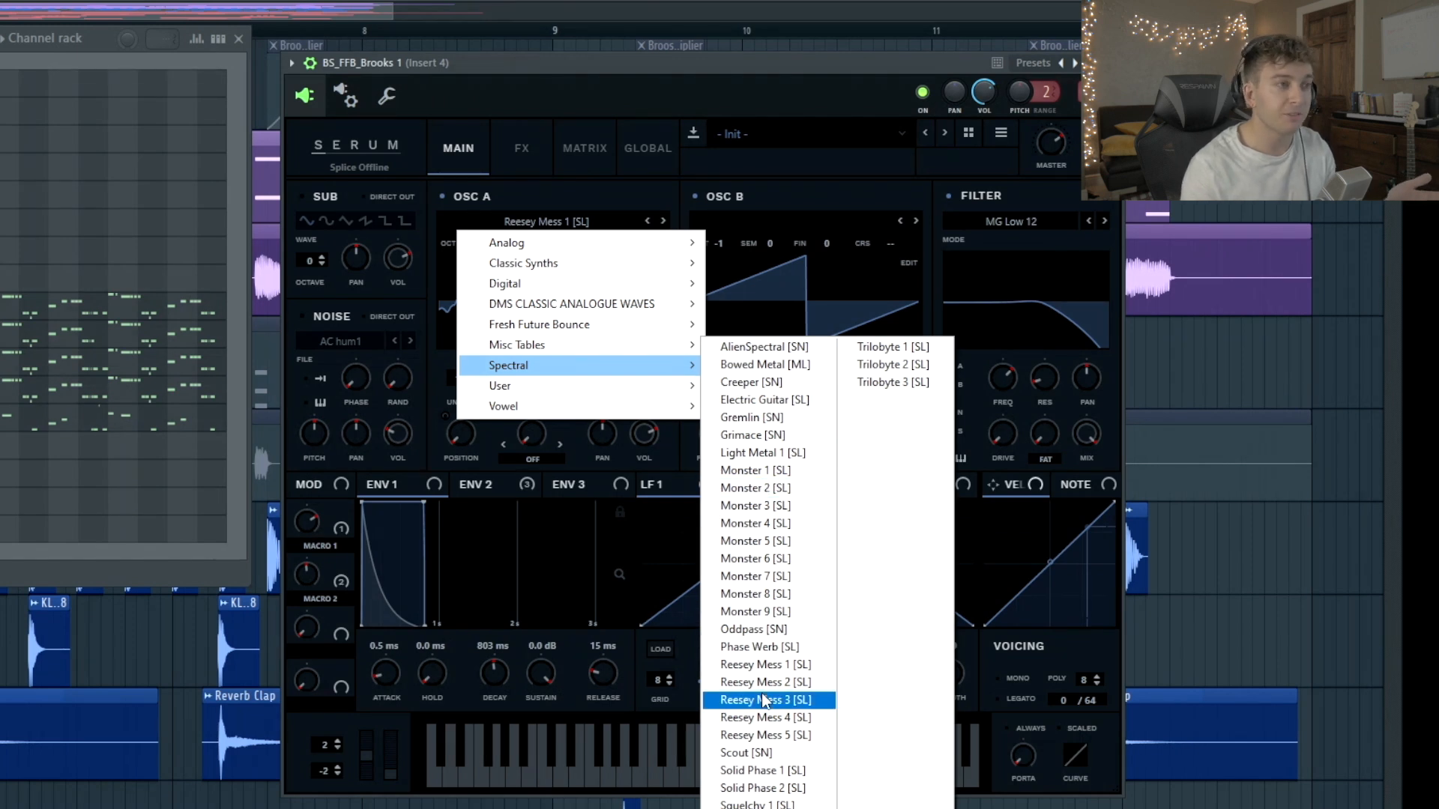
pyautogui.click(714, 75)
pyautogui.click(503, 483)
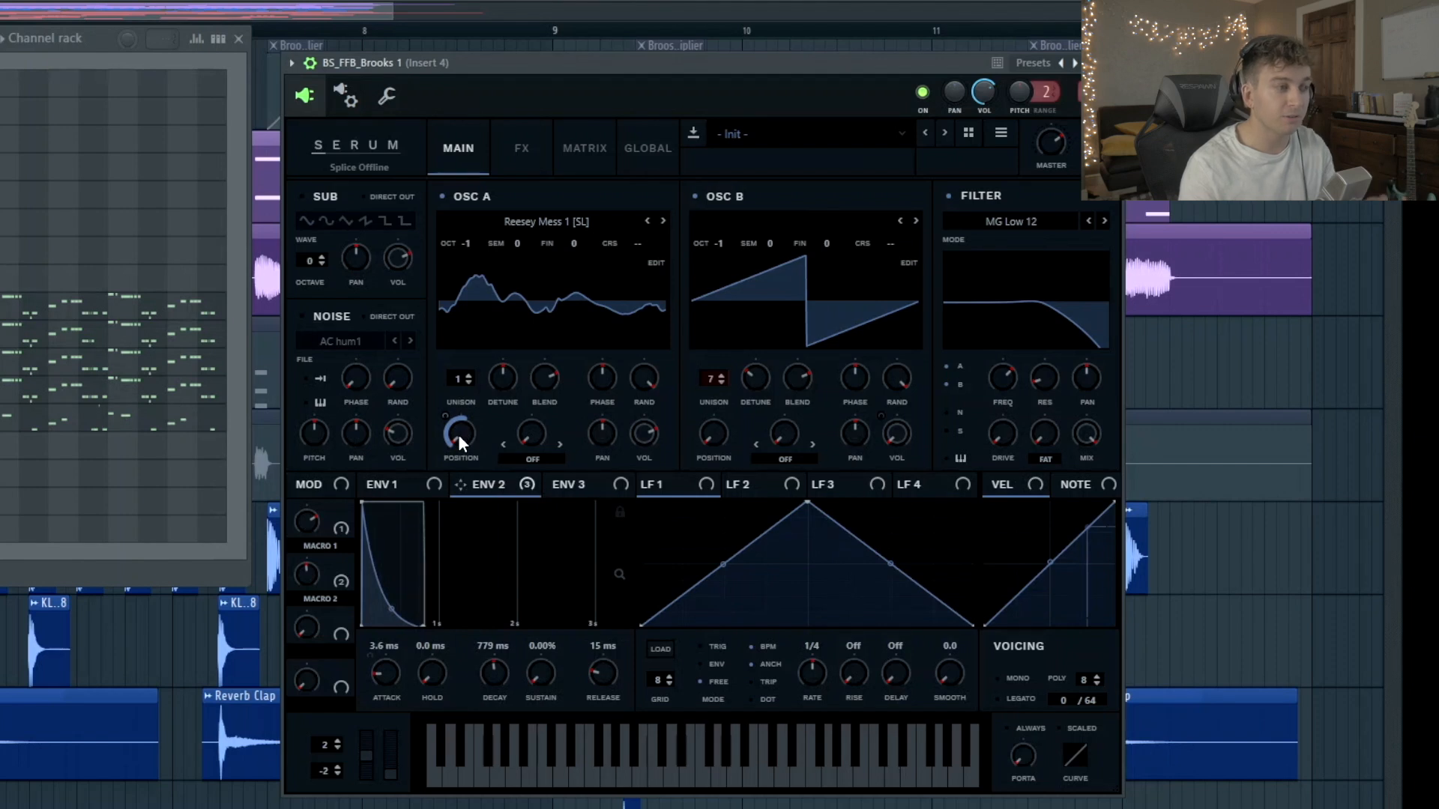
pyautogui.moveTo(457, 434); pyautogui.dragTo(463, 480)
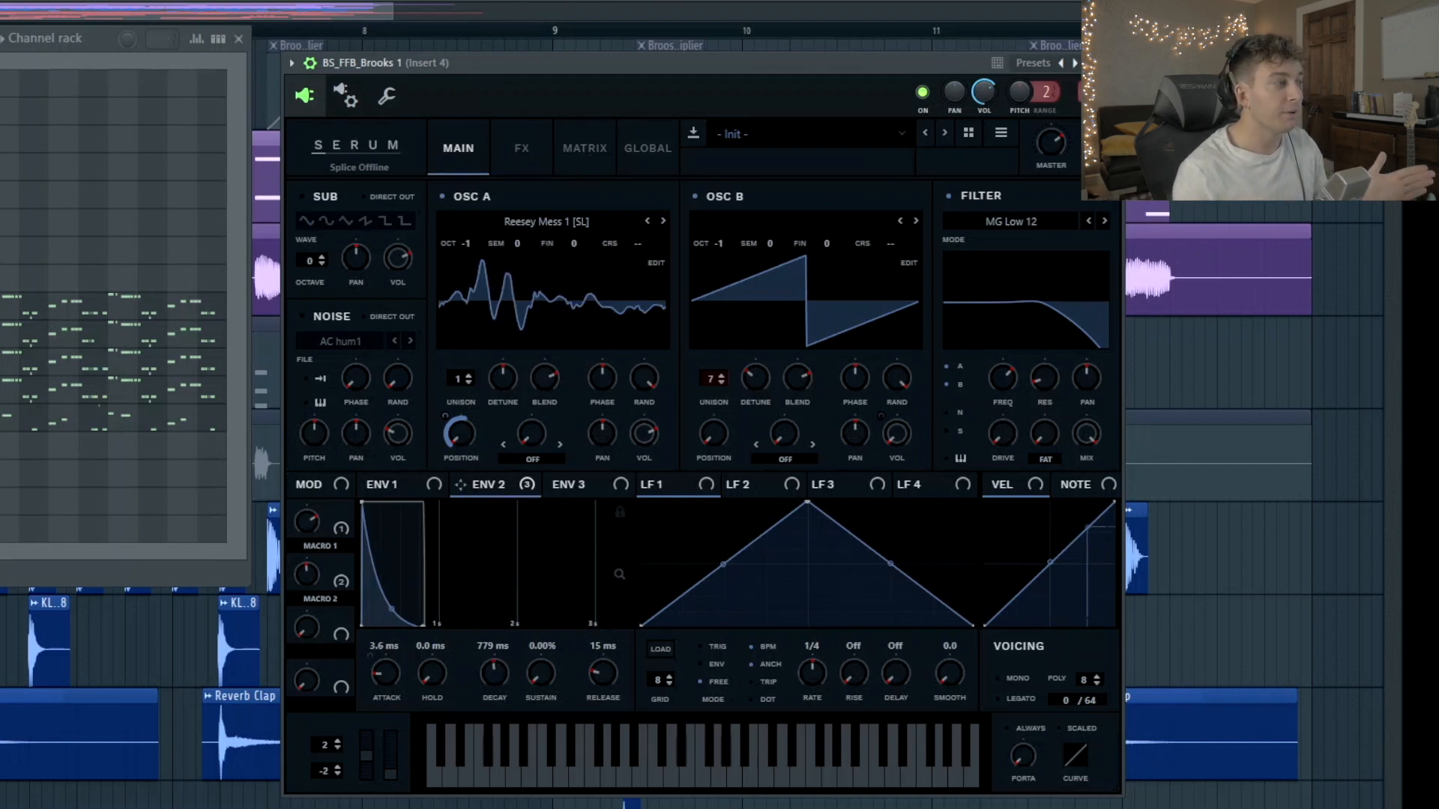
# - Audition the next bass layers one by one, inspecting the Sylenth1 patch of BS_FFB_Brooks 1 on insert 5 during playback
pyautogui.click(1, 306)
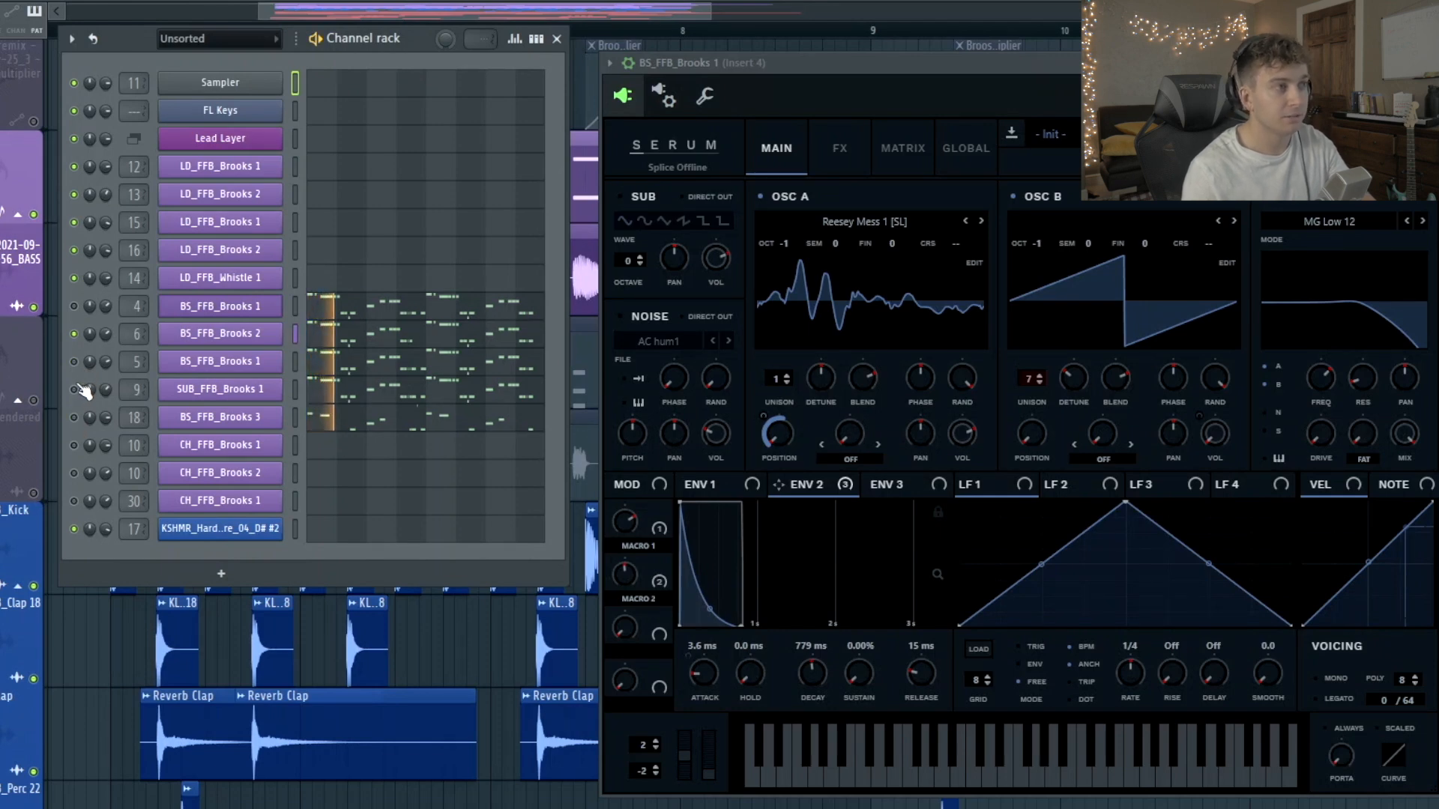
pyautogui.click(1112, 62)
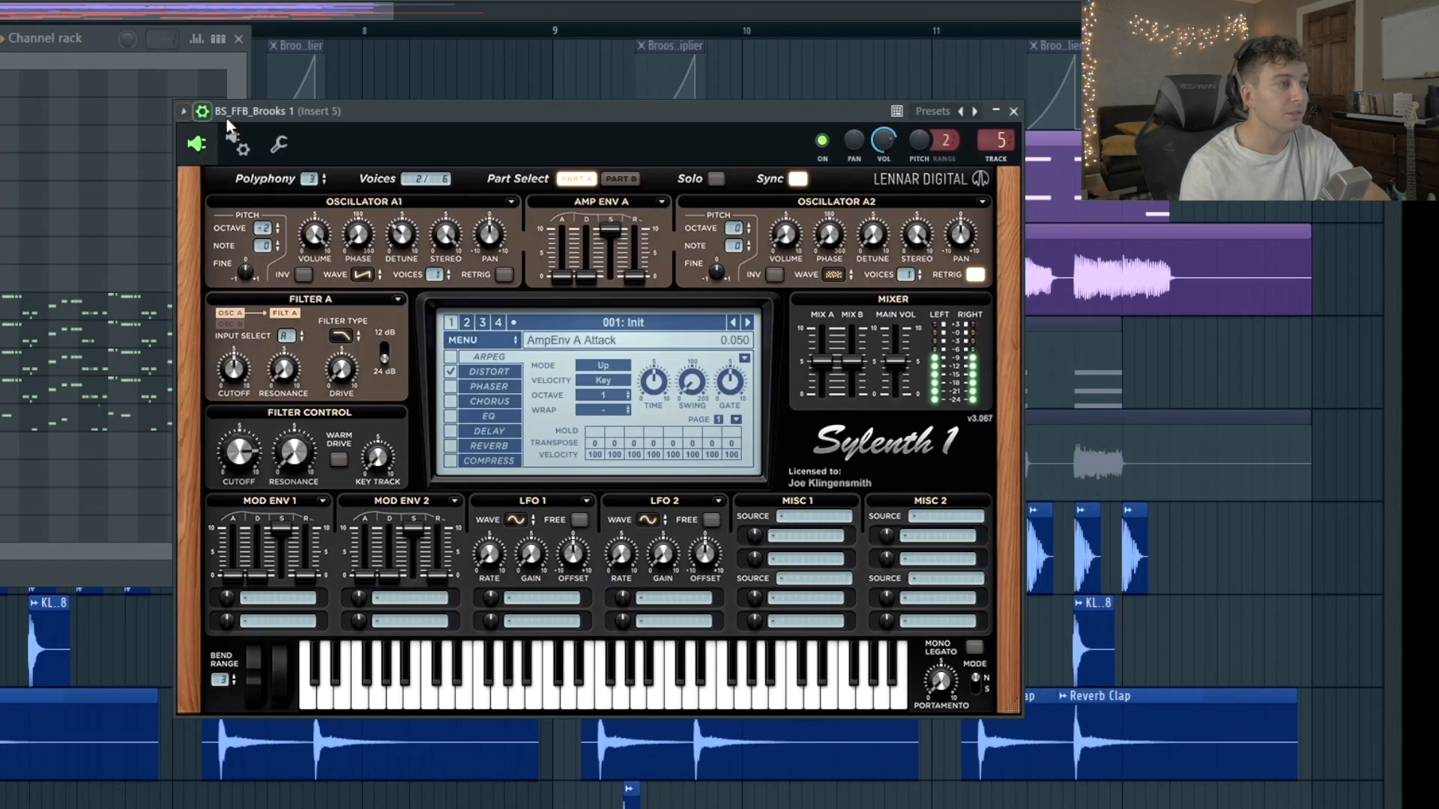
pyautogui.moveTo(356, 142); pyautogui.dragTo(426, 80)
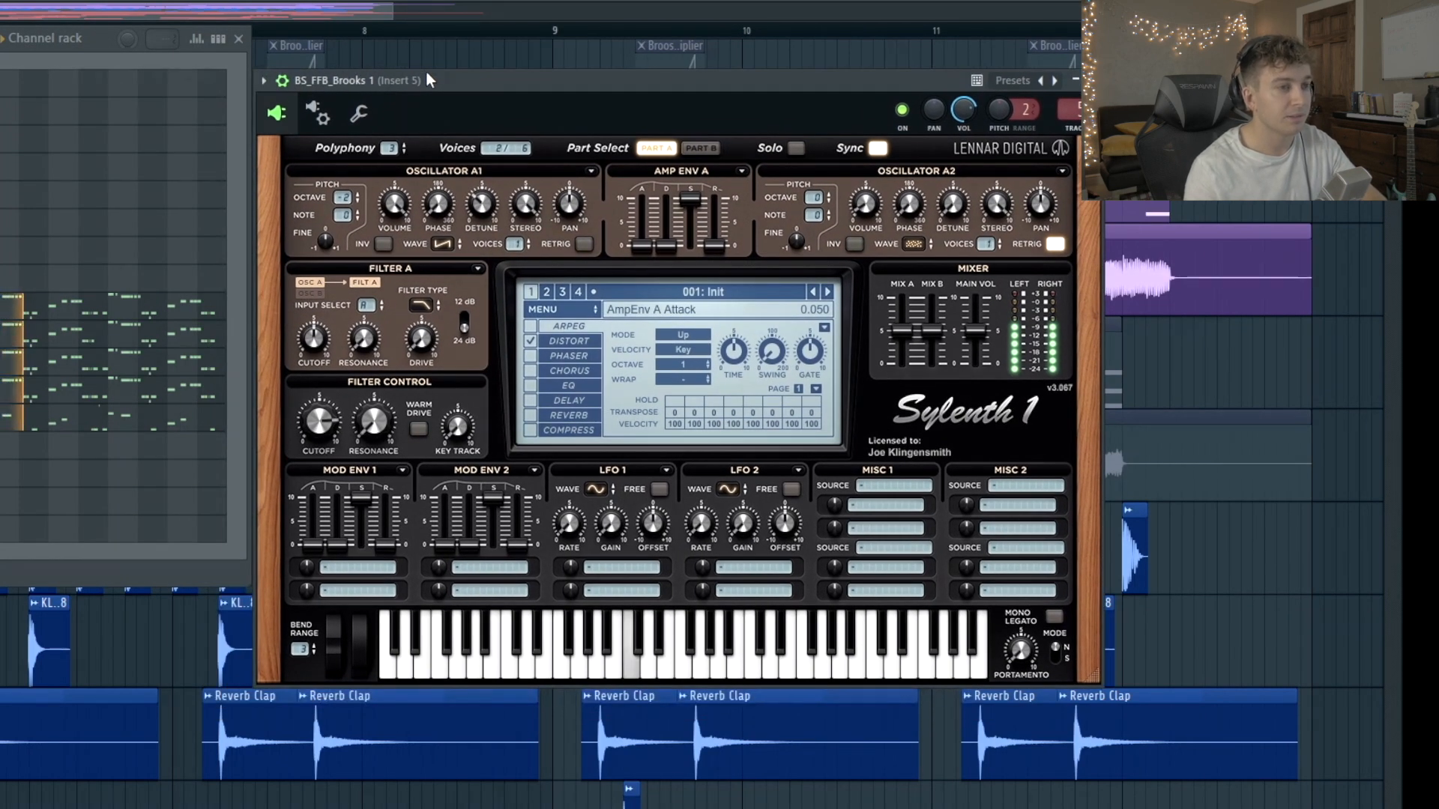
pyautogui.press('space')
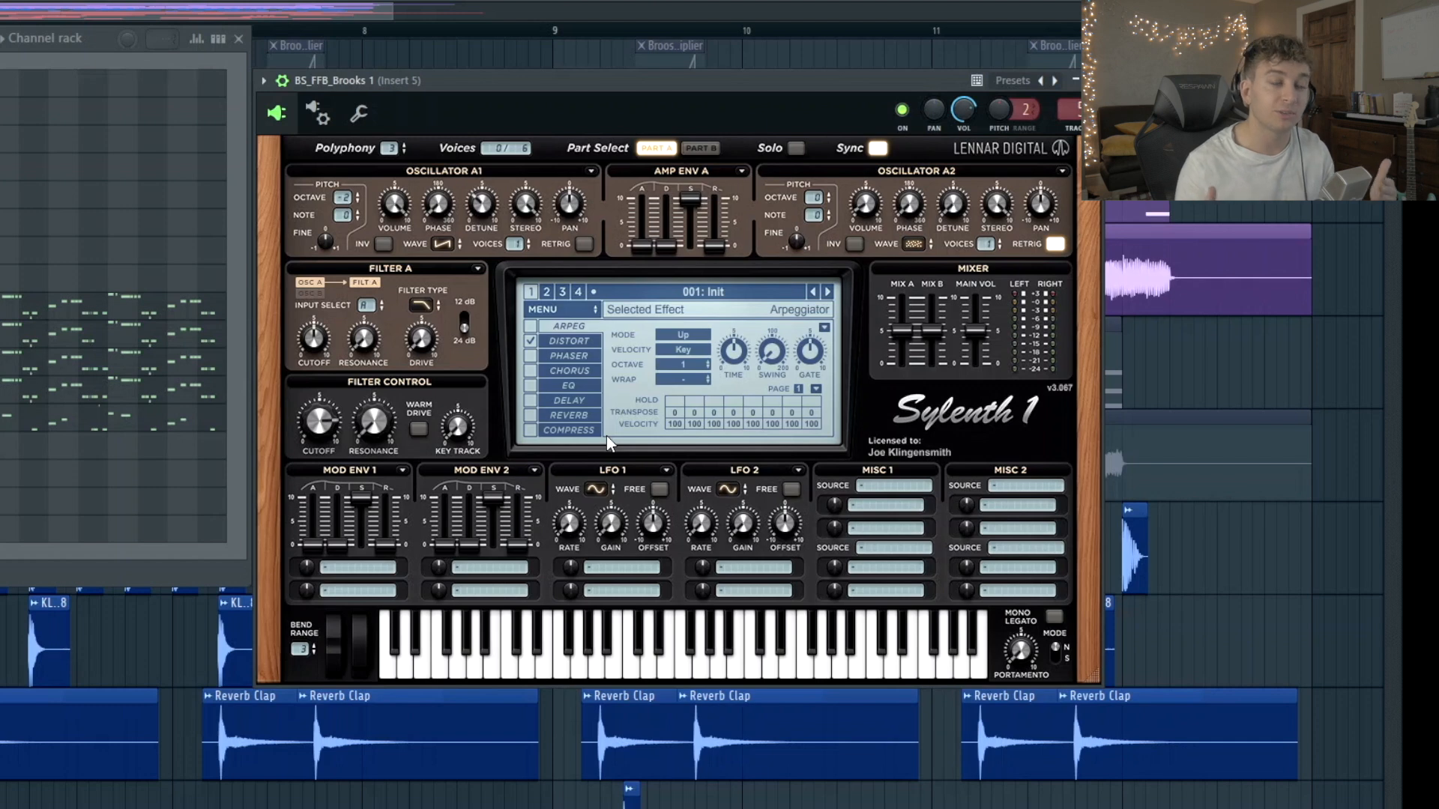
# - Mute the Sylenth1 bass layer and play only BS_FFB_Brooks 3, viewing its notes in the piano roll
pyautogui.click(1, 363)
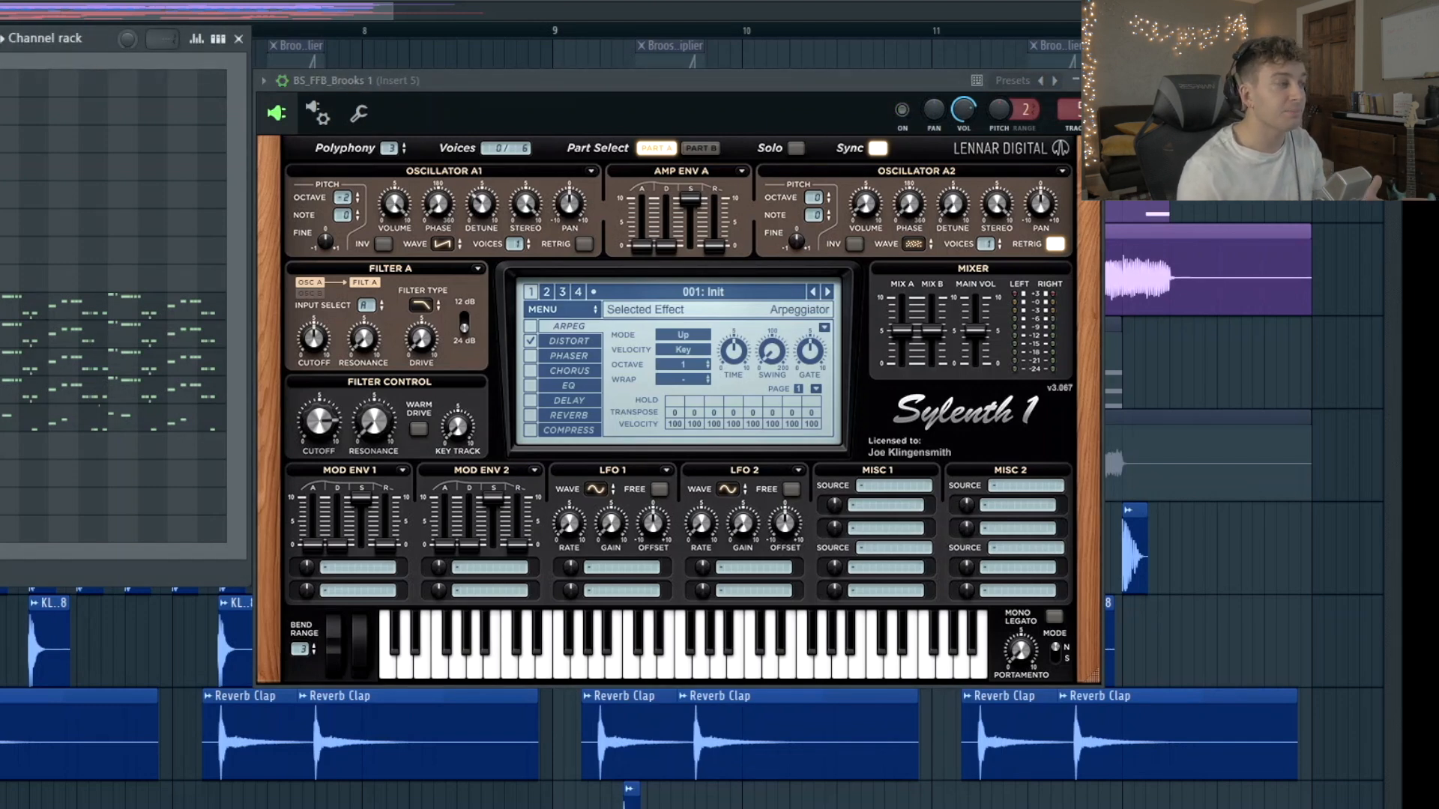
pyautogui.click(55, 426)
pyautogui.press('space')
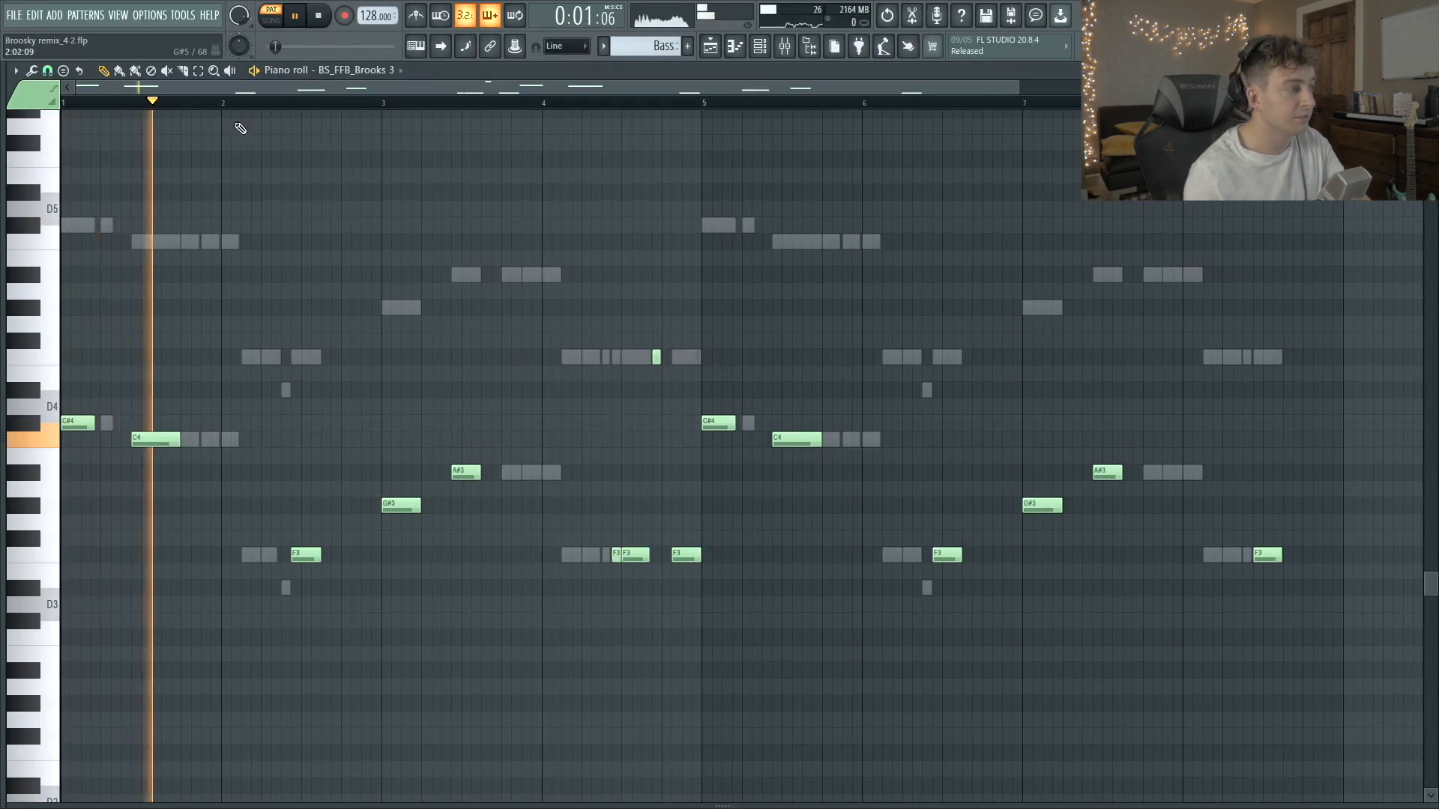
pyautogui.press('space')
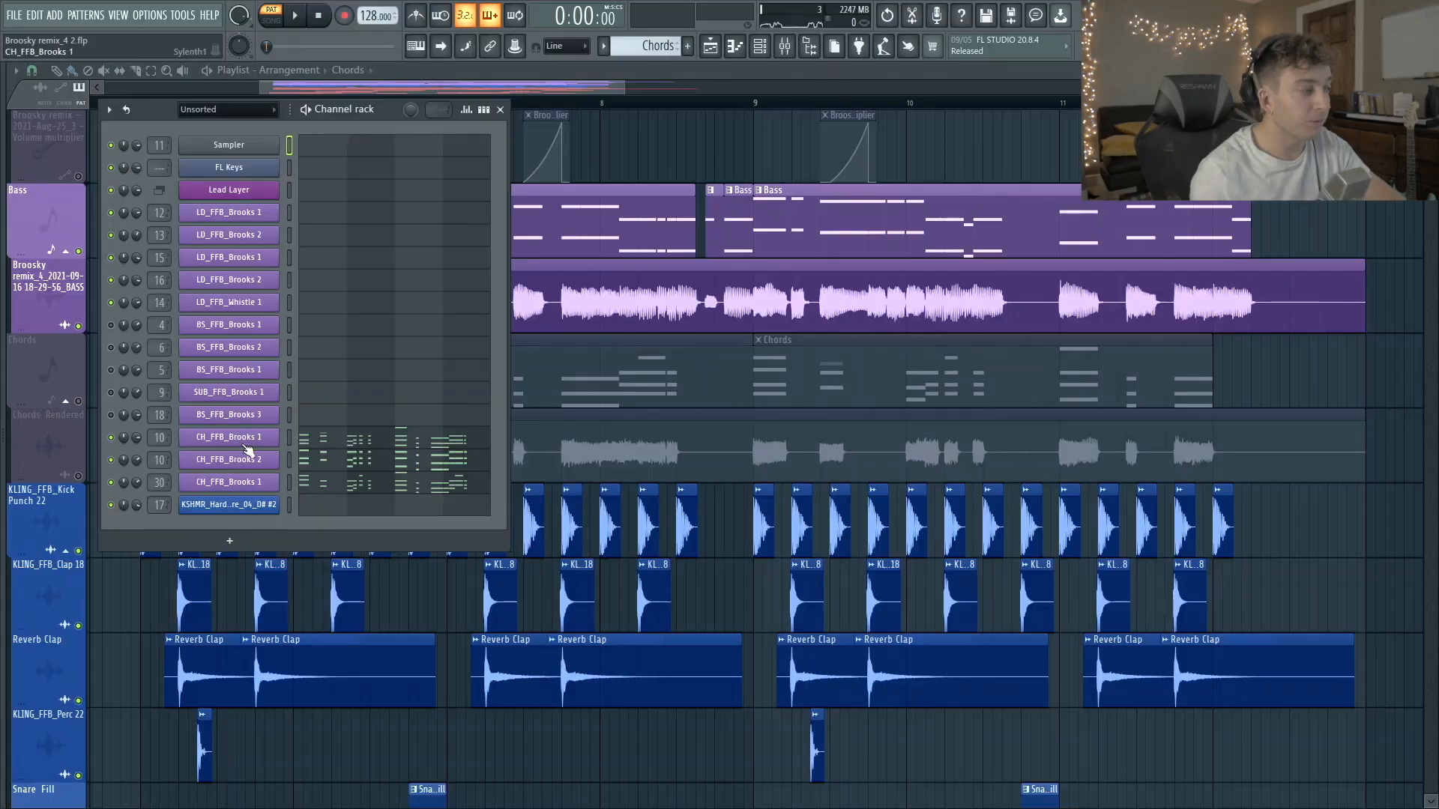
# - Open the CH_FFB_Brooks 1 Sylenth1 patch, check Filter A's type and play the chords while demonstrating Mod Env 1's decay
pyautogui.click(238, 439)
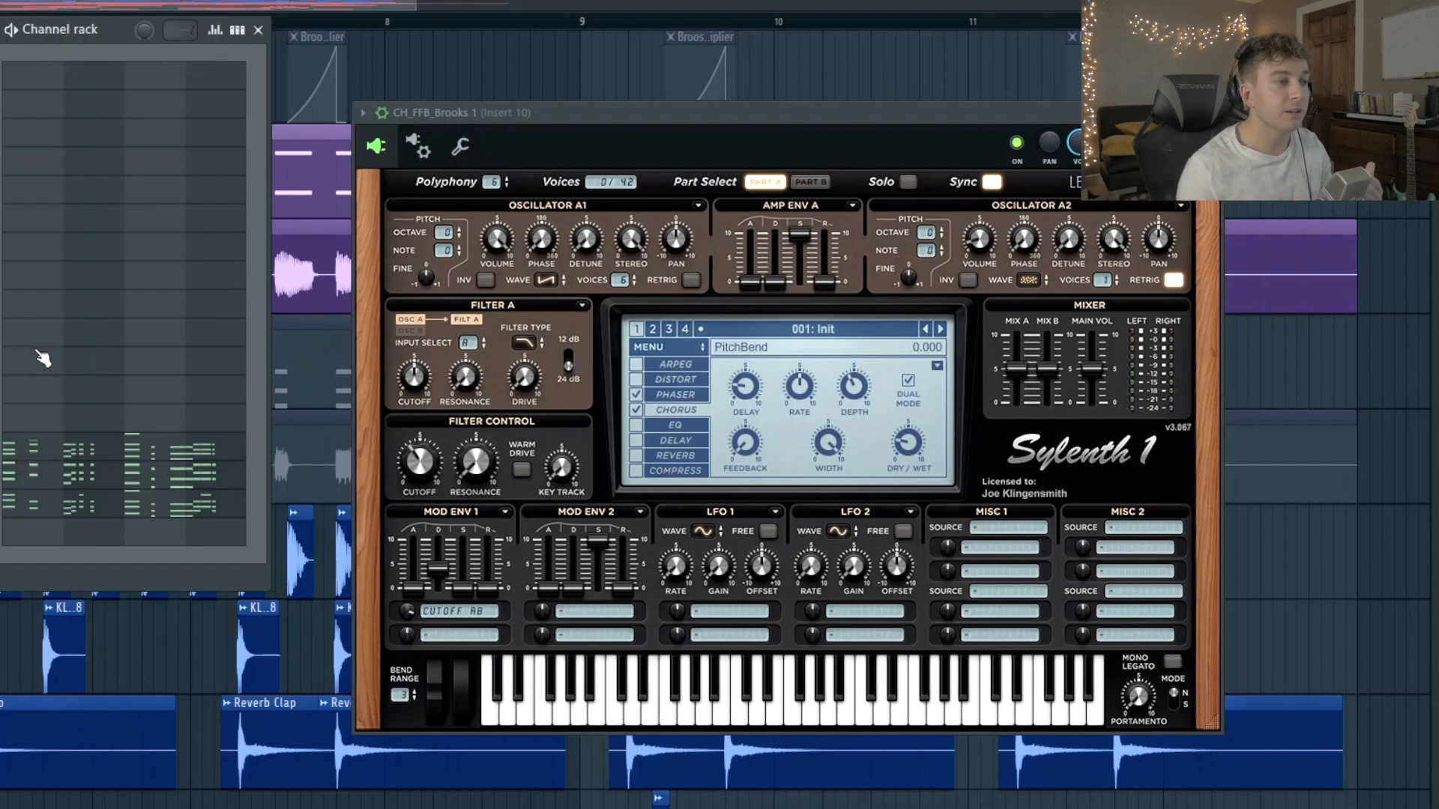
pyautogui.click(523, 342)
pyautogui.click(547, 376)
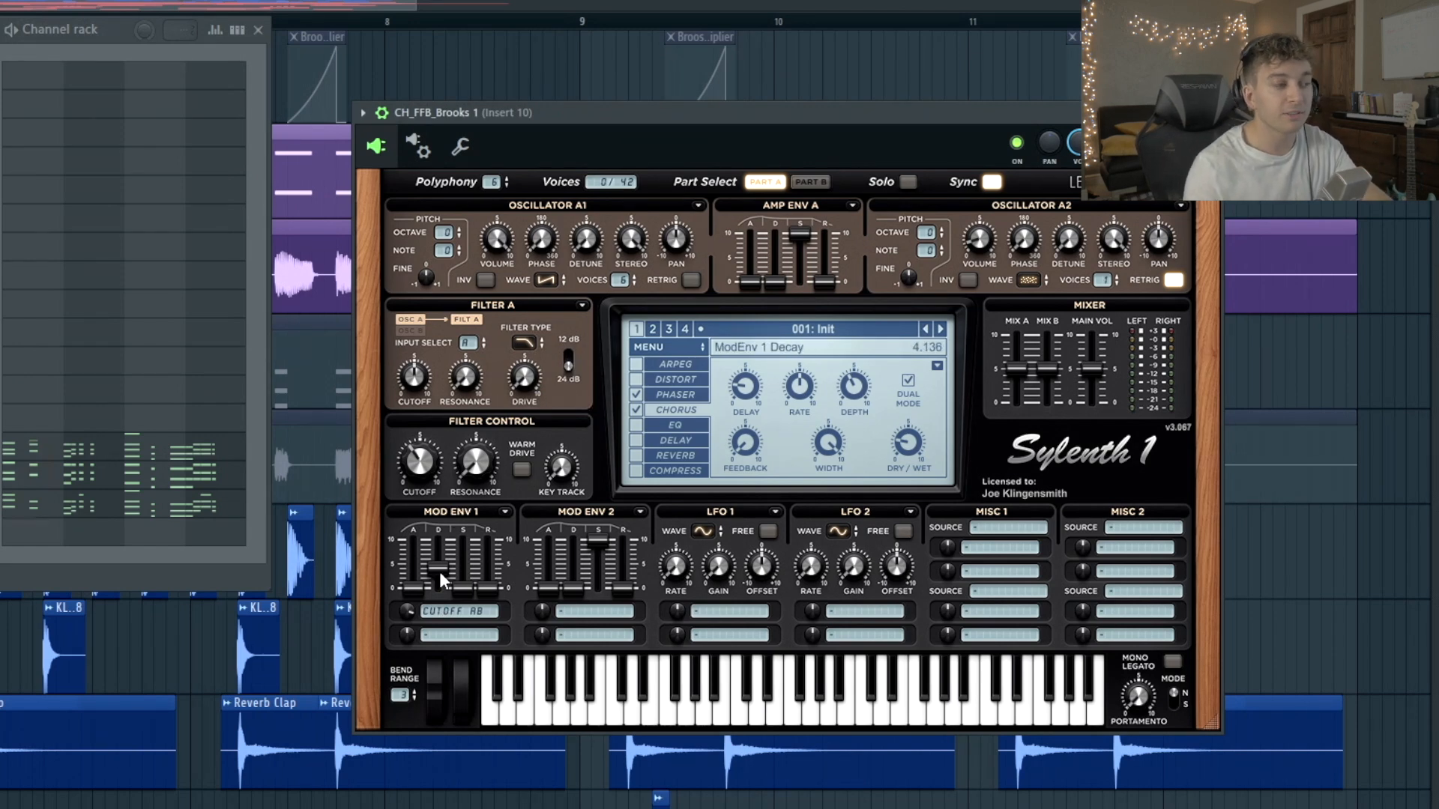
pyautogui.press('space')
pyautogui.moveTo(436, 574)
pyautogui.mouseDown()
pyautogui.moveTo(453, 641)
pyautogui.moveTo(451, 577)
pyautogui.mouseUp()
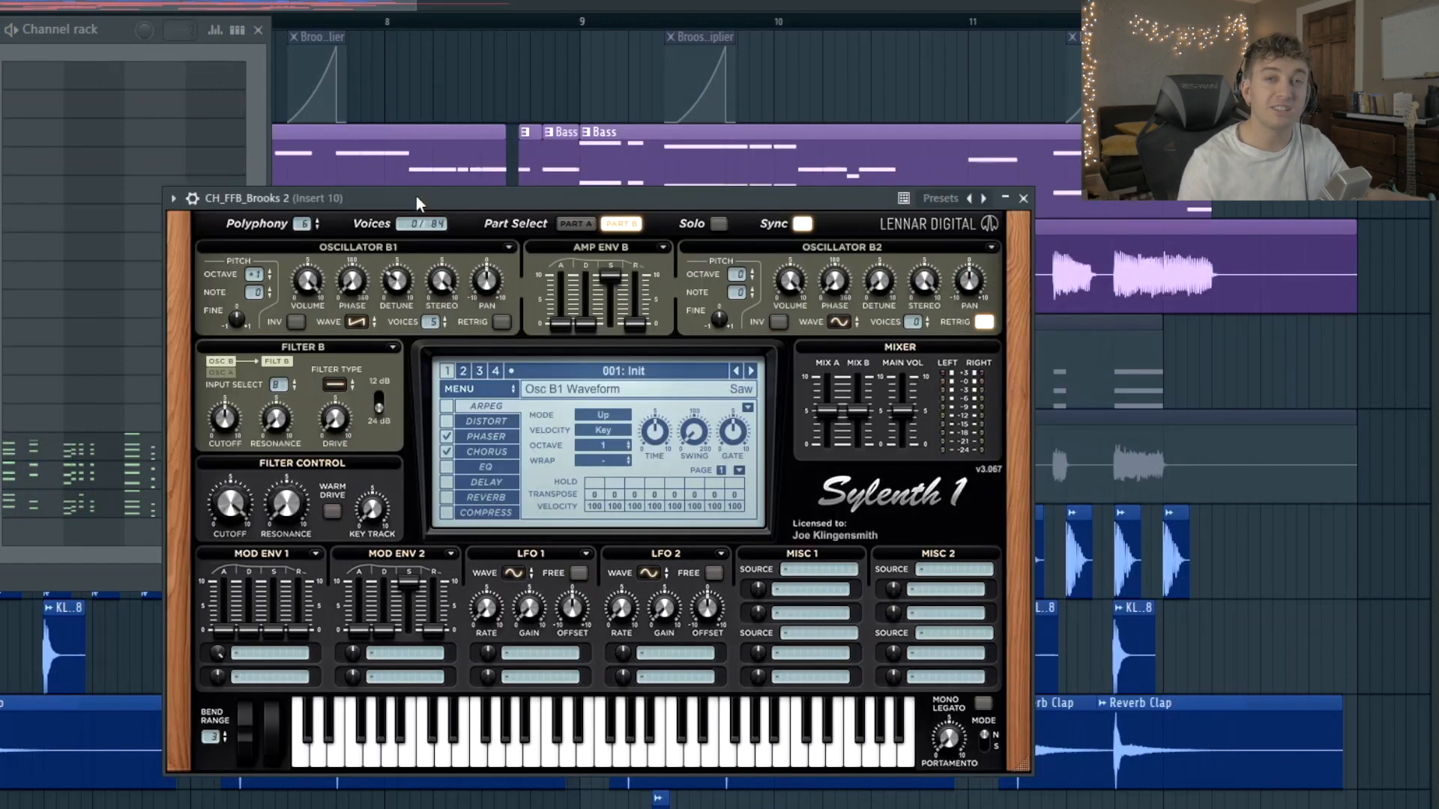
# - Show Part A of the CH_FFB_Brooks 2 Sylenth1 patch, play the layer and inspect the CH_FFB_Brooks 1 Serum patch on insert 30
pyautogui.click(575, 223)
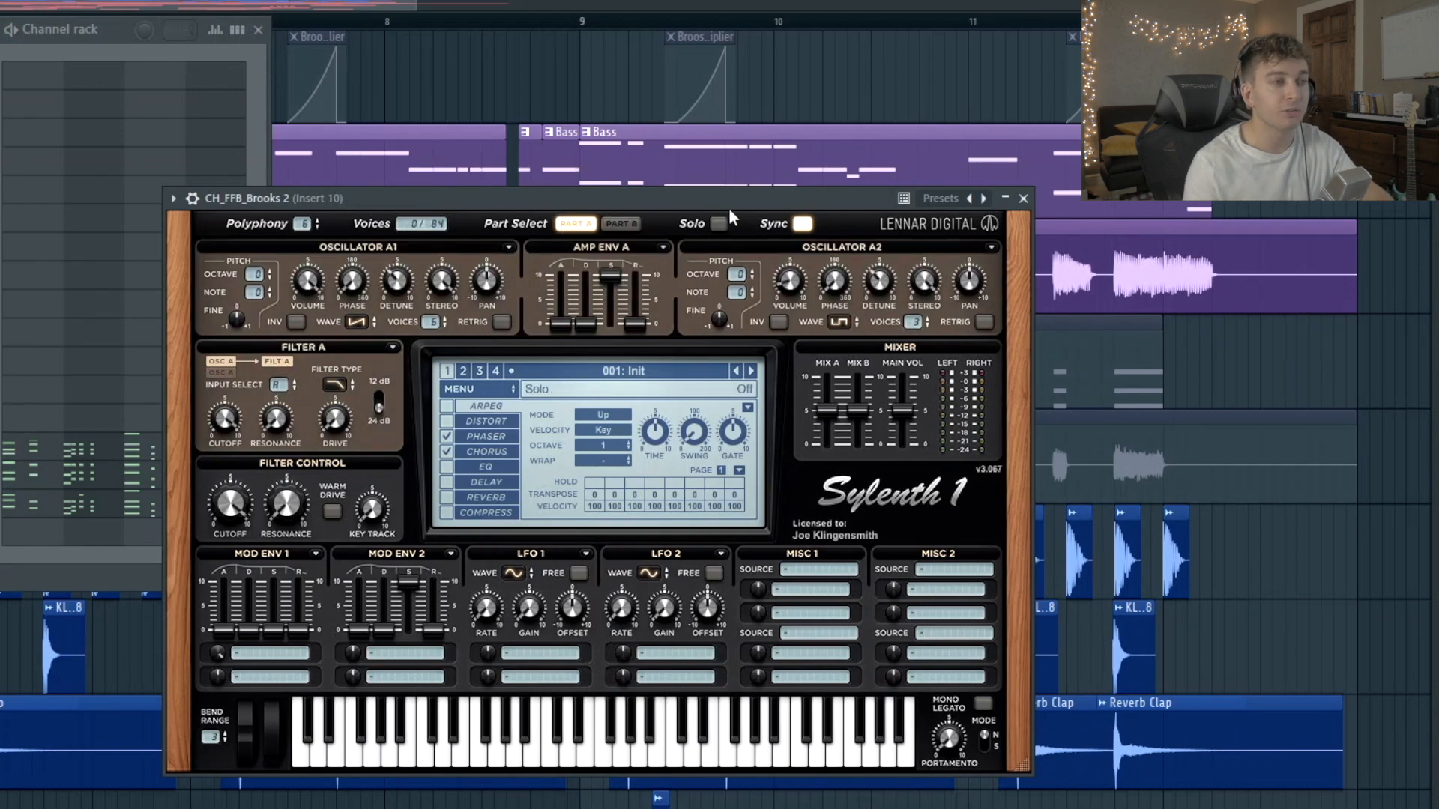
pyautogui.moveTo(732, 208); pyautogui.dragTo(784, 154)
pyautogui.press('space')
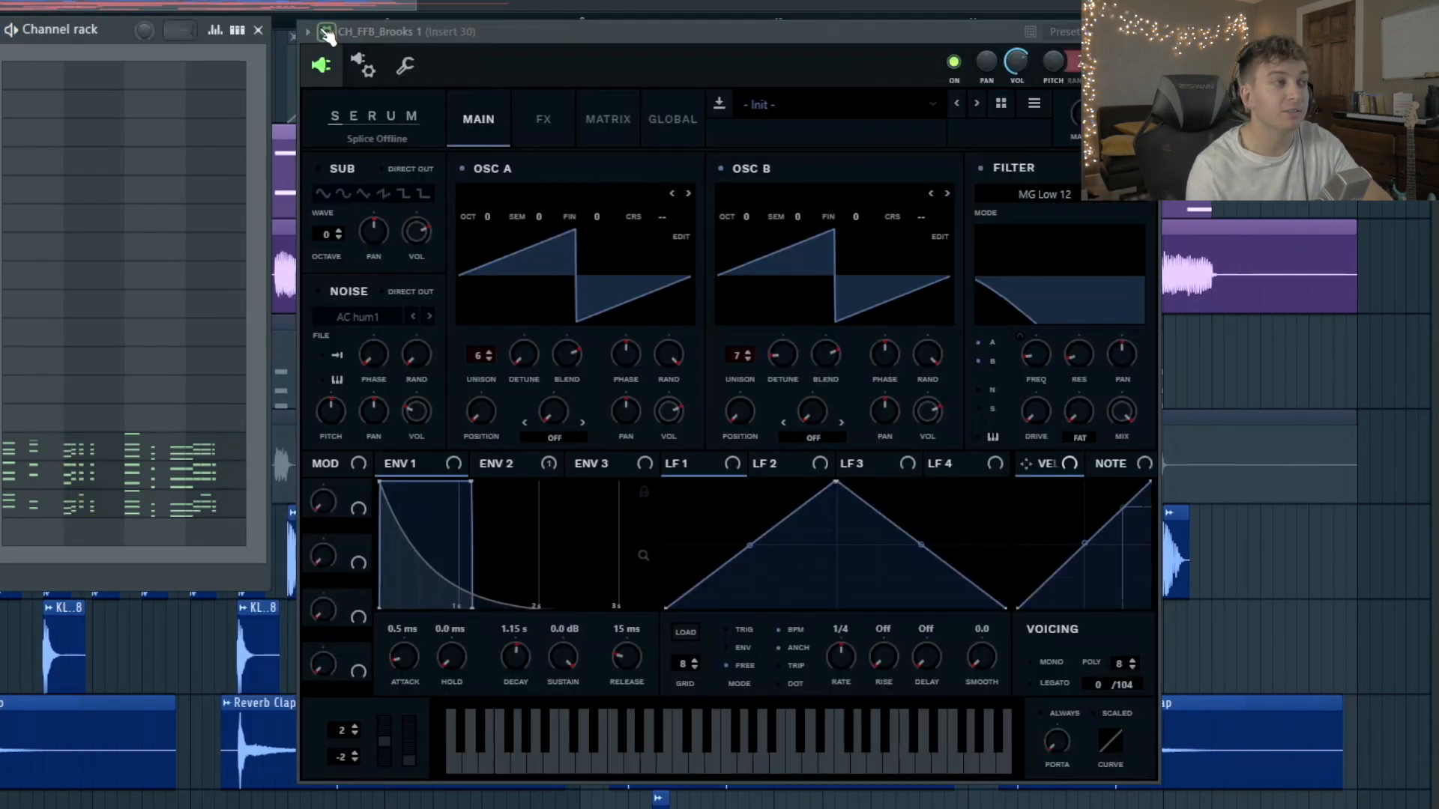
pyautogui.moveTo(332, 91); pyautogui.dragTo(332, 49)
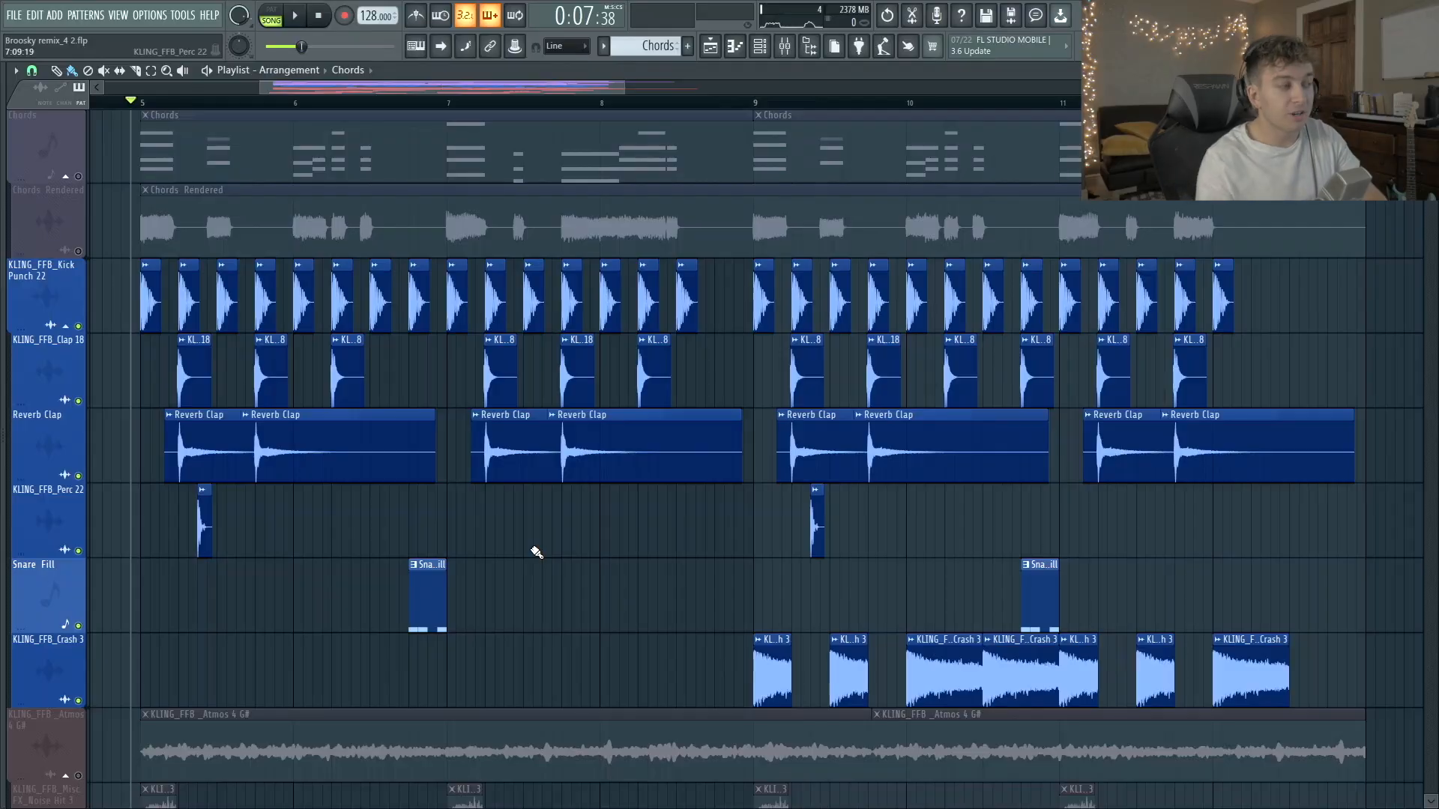
# - Play the drum section from bar 5, then audition the Reverb Clap track
pyautogui.press('space')
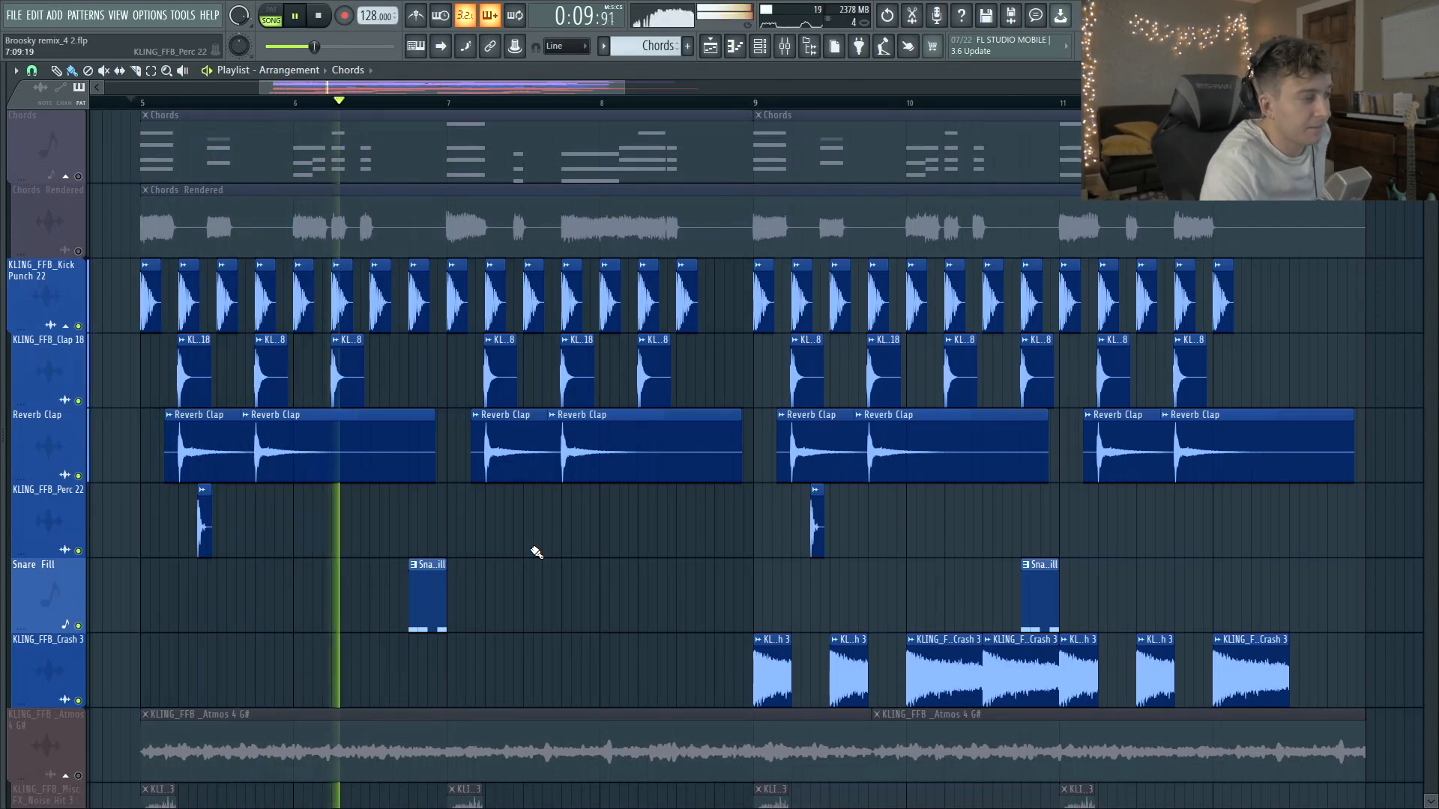
pyautogui.press('space')
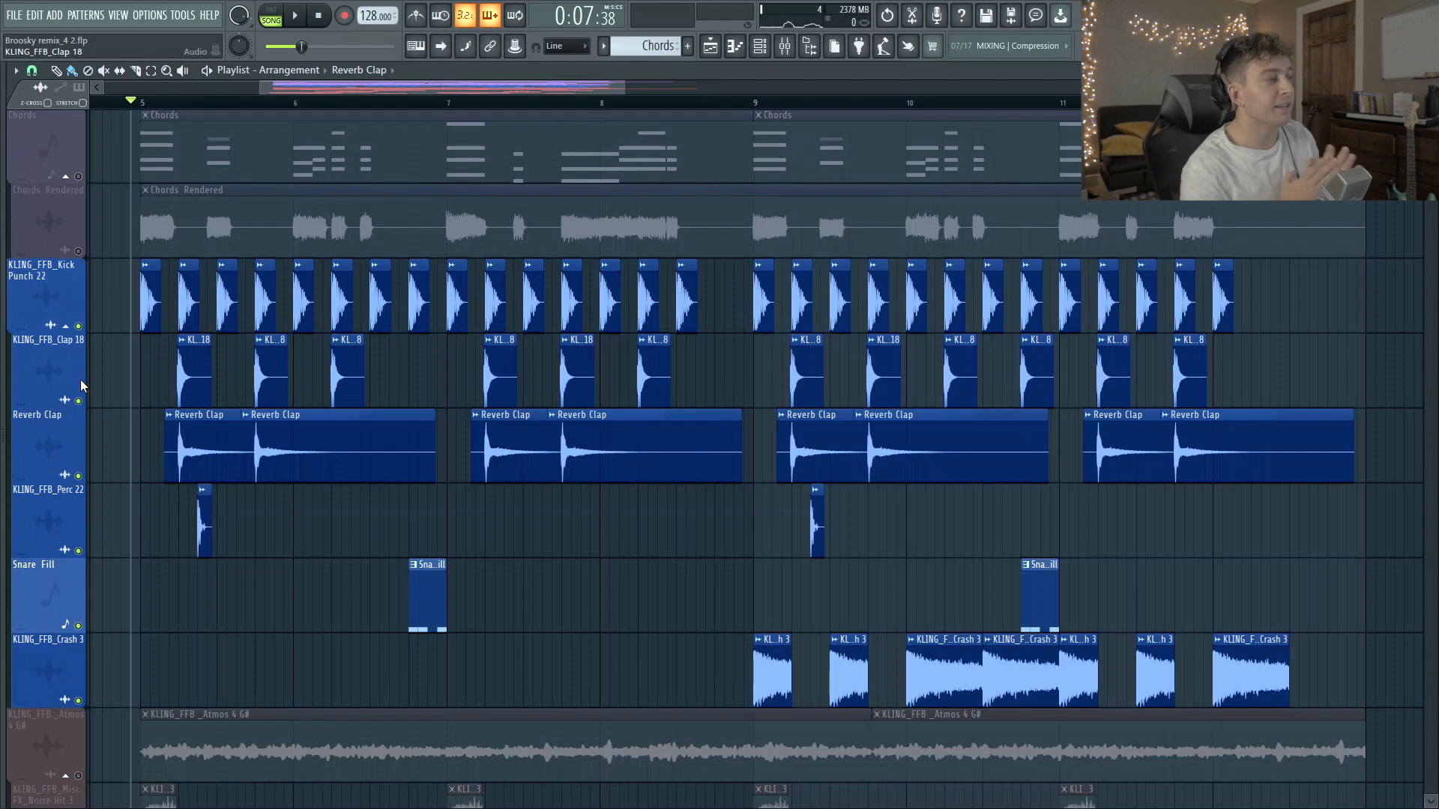
pyautogui.rightClick(78, 475)
pyautogui.press('space')
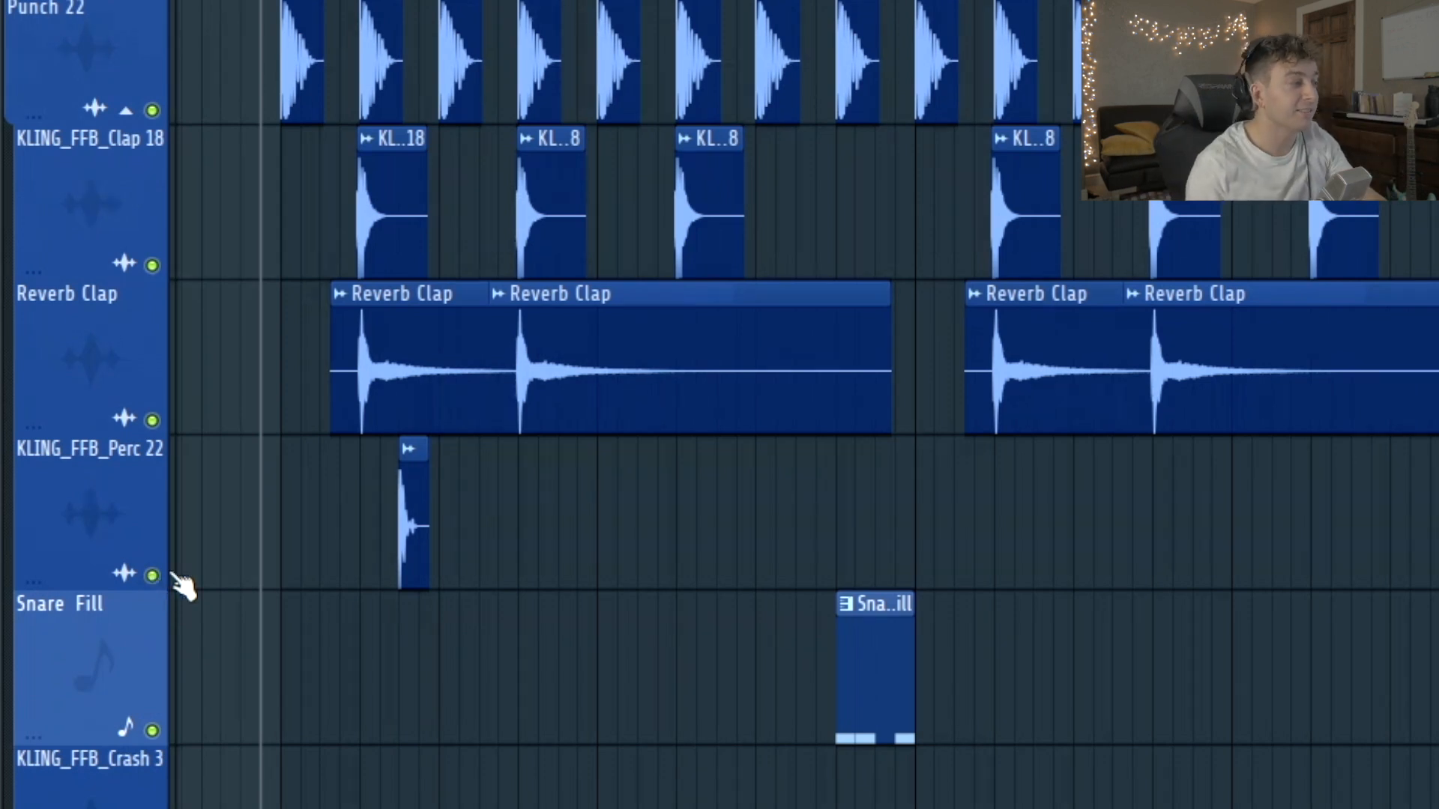
# - Compare the drums with the KLING_FFB_Perc 22 track muted and enabled
pyautogui.click(170, 574)
pyautogui.press('space')
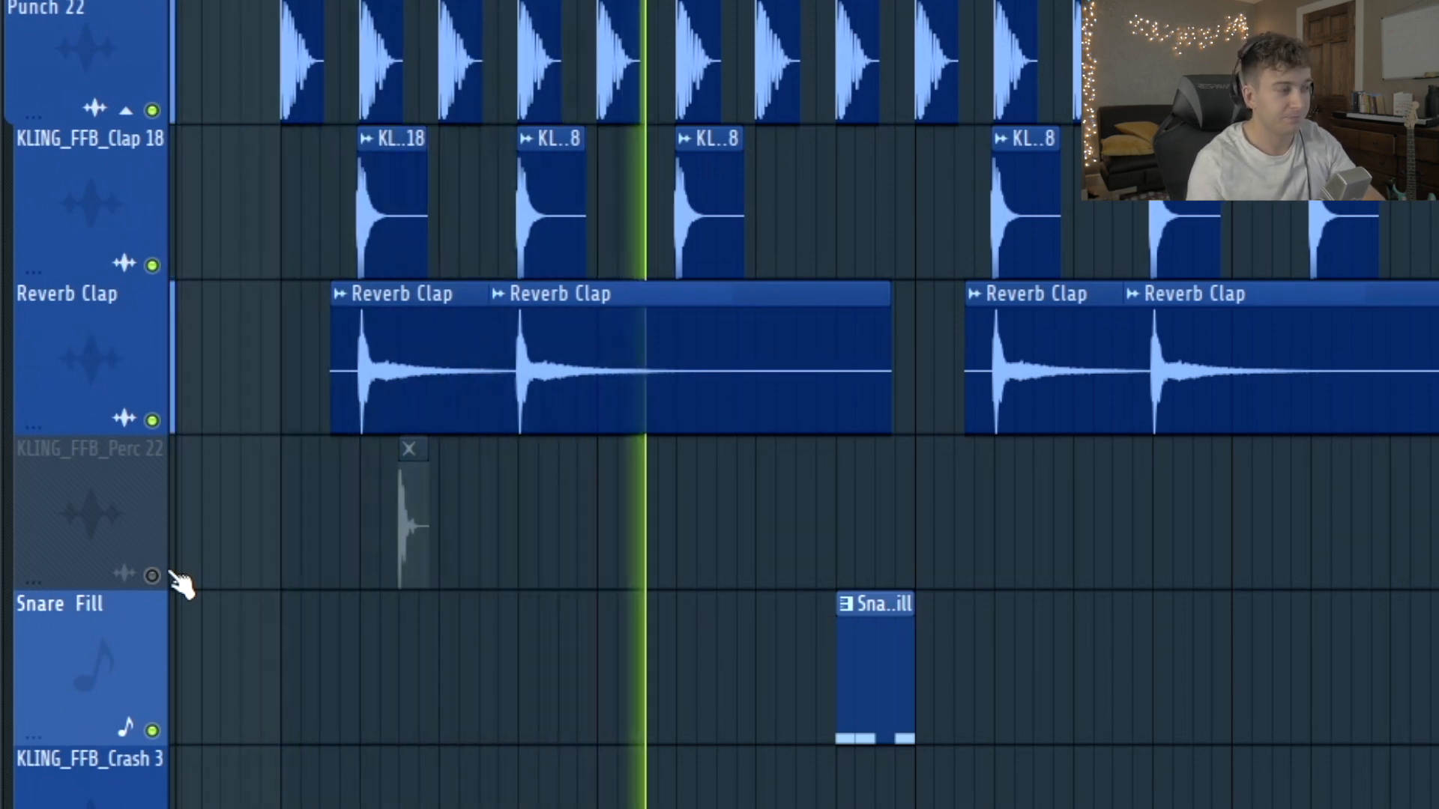
pyautogui.press('space')
pyautogui.click(171, 573)
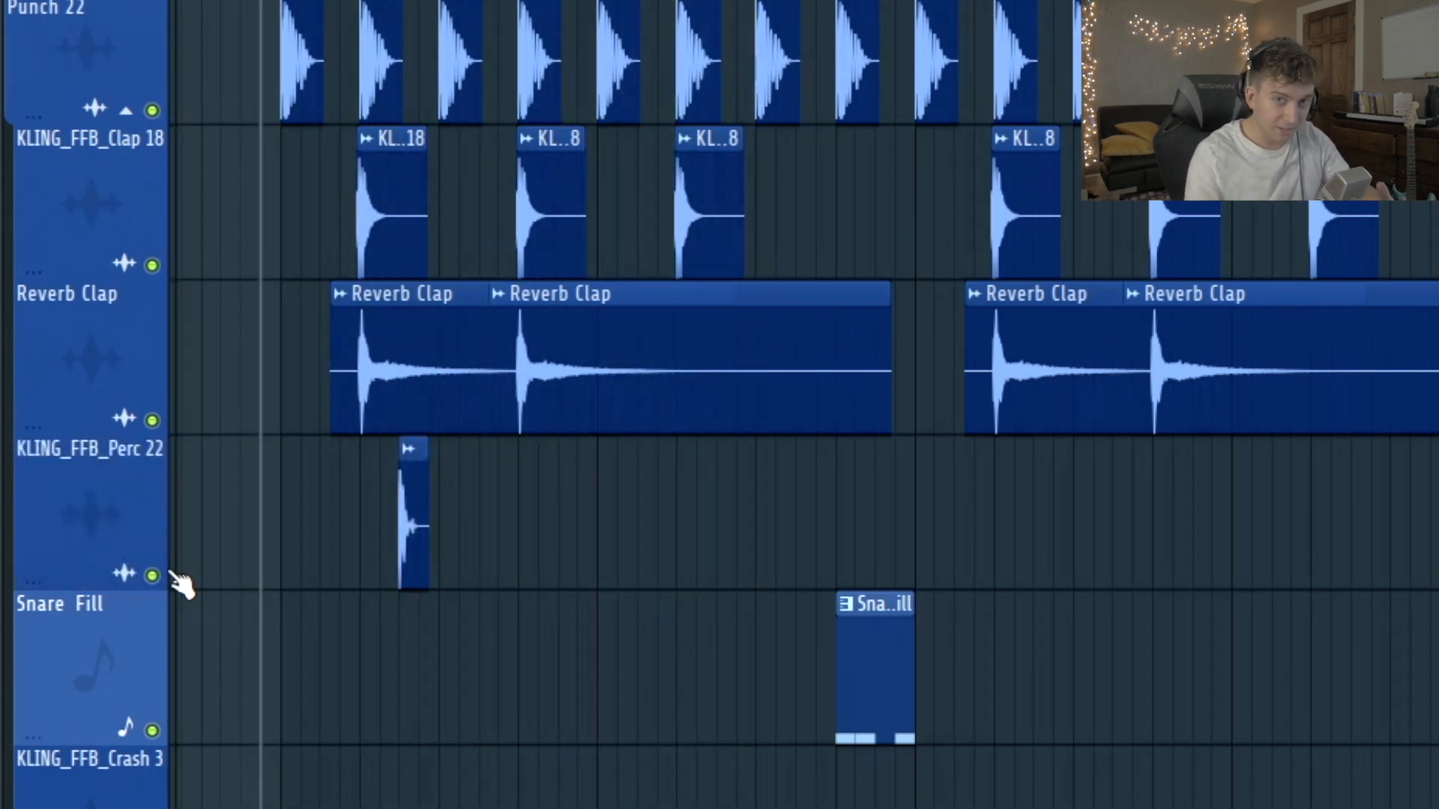
pyautogui.press('space')
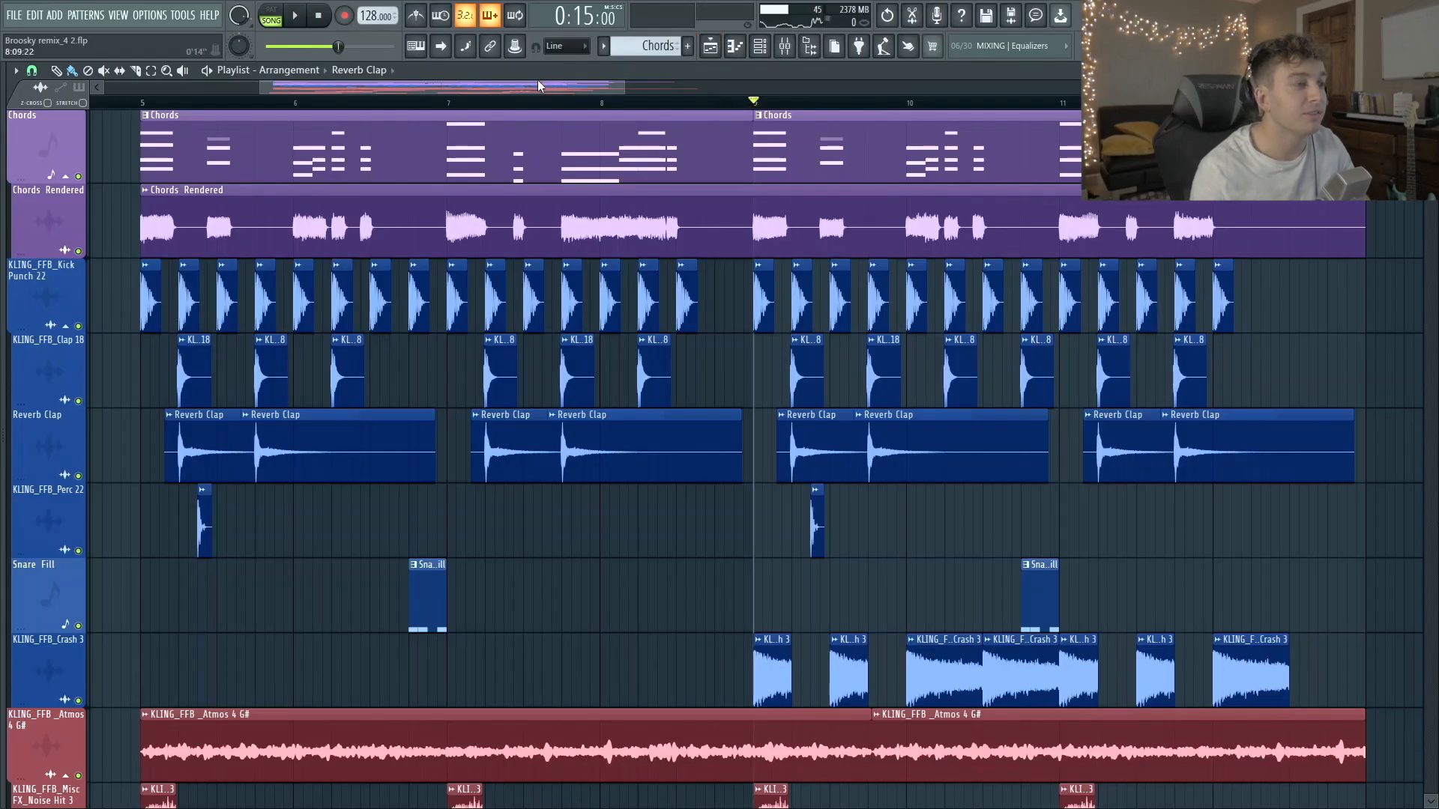
# - Play the drop with the red FX tracks muted, then enable the Cymatics Omega vocal chop track and its balance, panning and reverb automations
pyautogui.moveTo(538, 85); pyautogui.dragTo(571, 111)
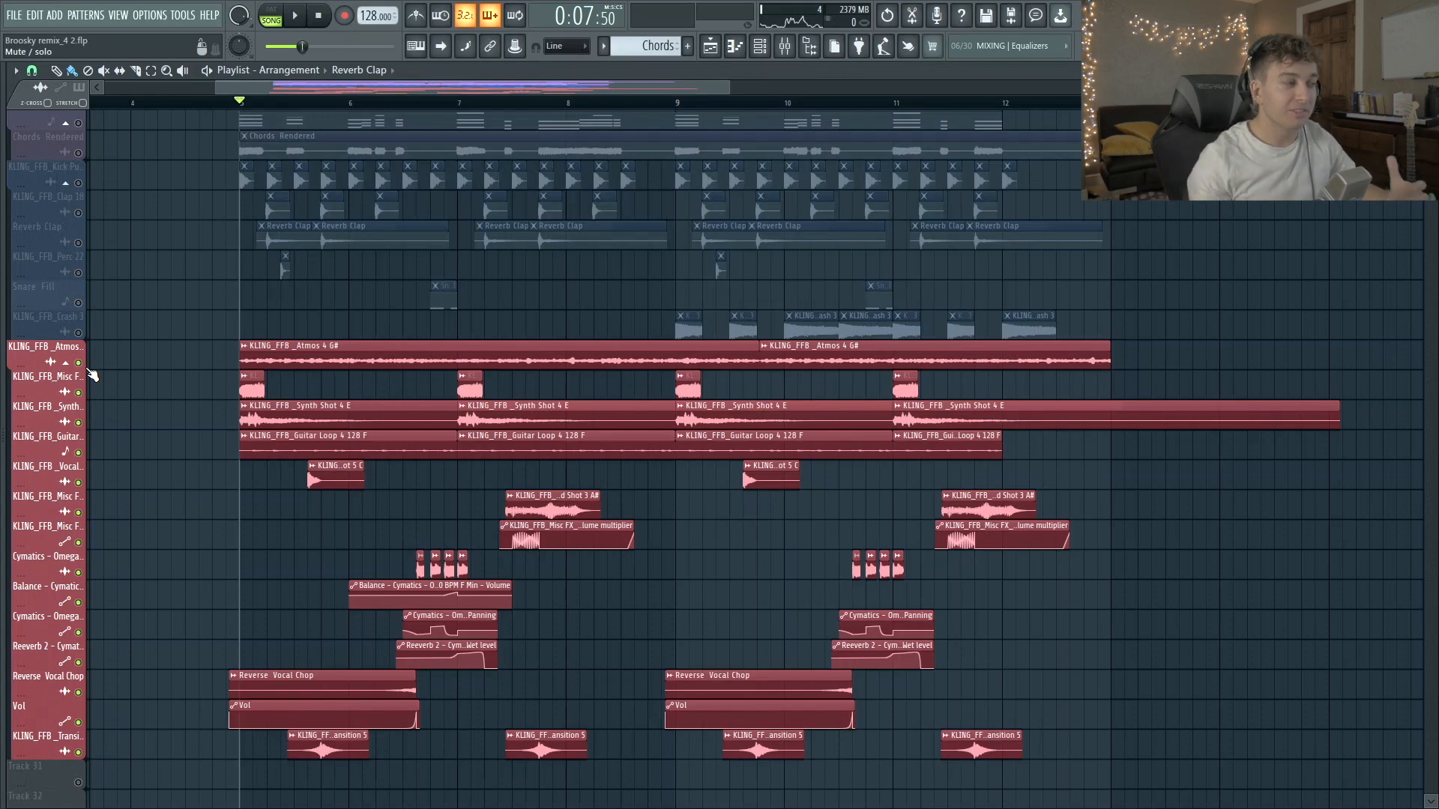
pyautogui.rightClick(79, 332)
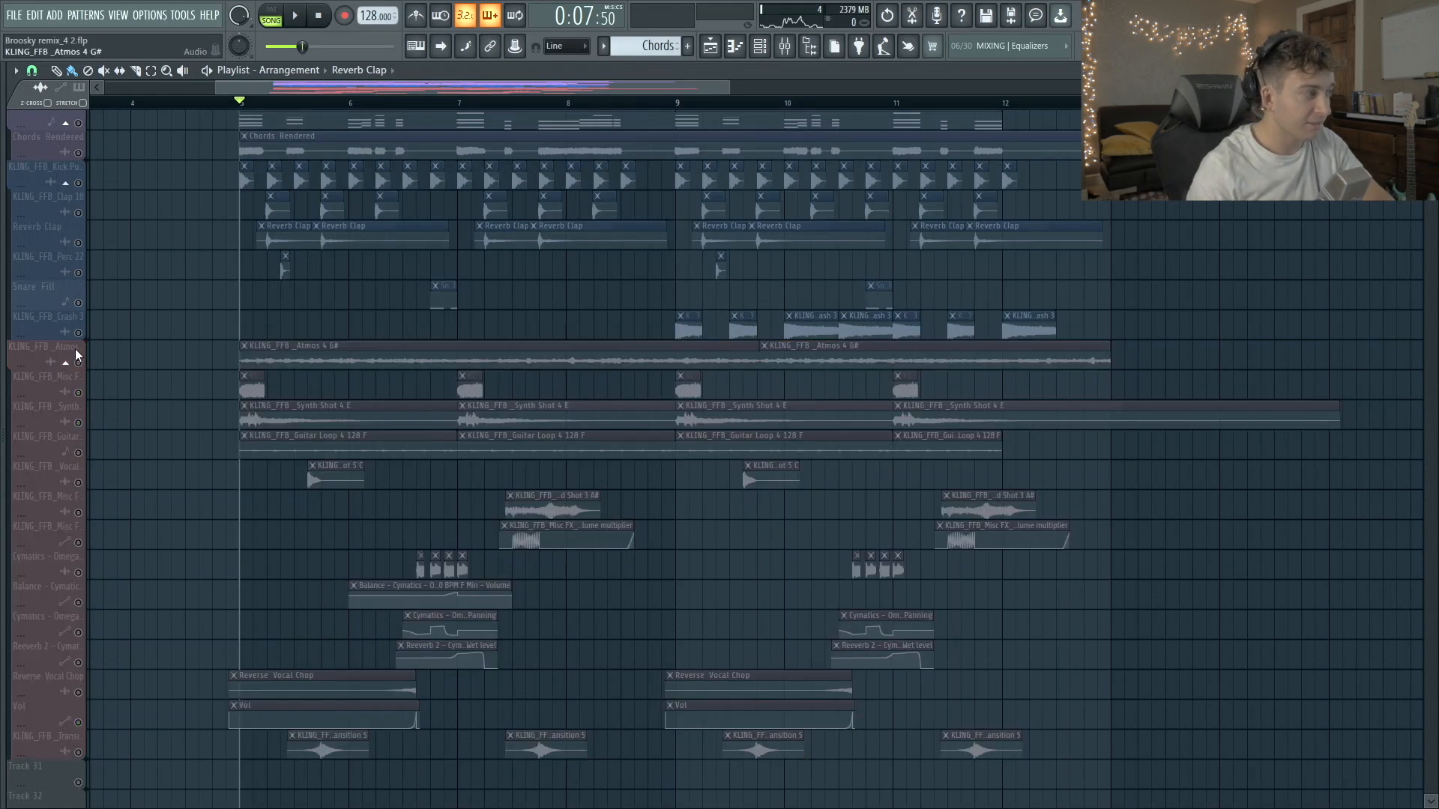
pyautogui.rightClick(79, 332)
pyautogui.click(82, 365)
pyautogui.press('space')
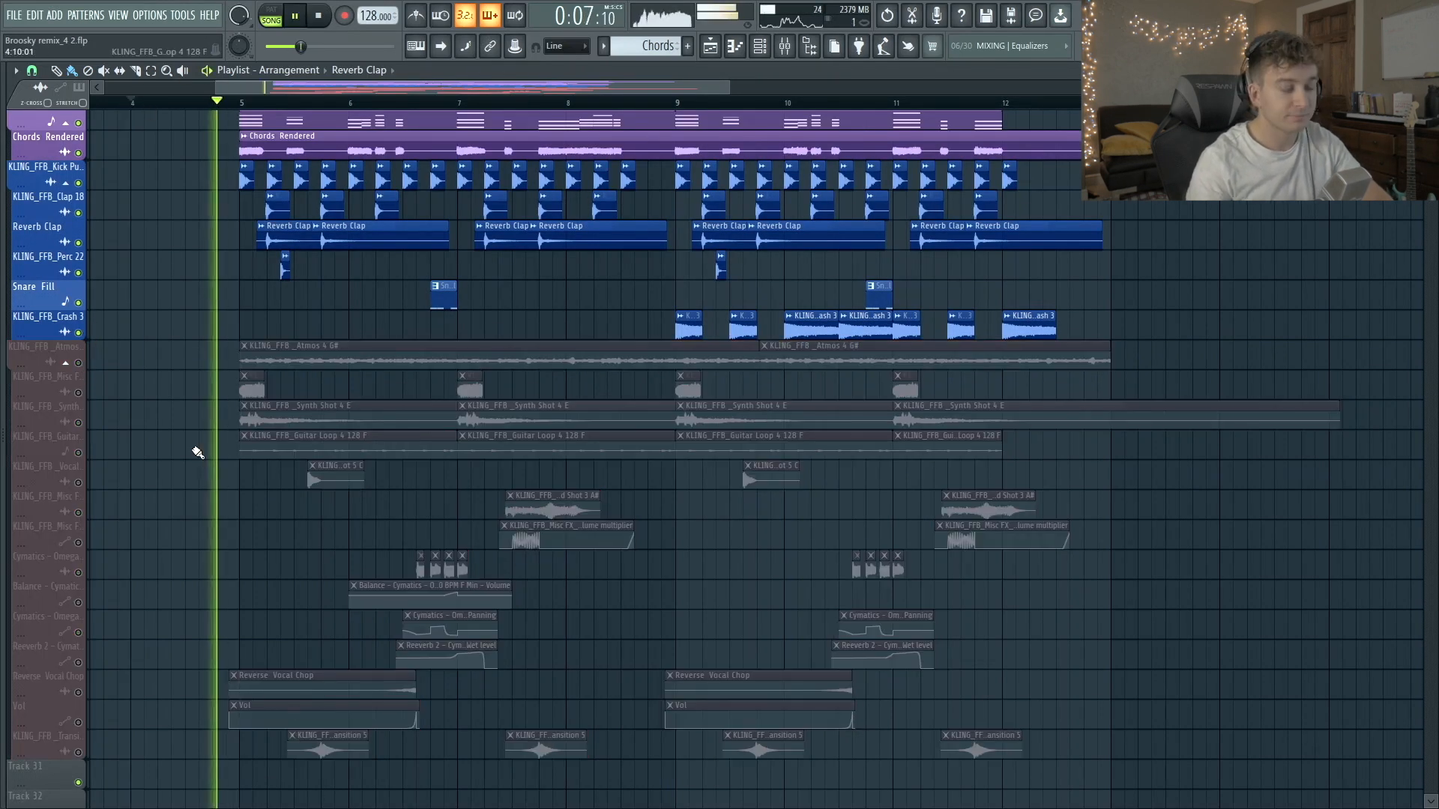
pyautogui.moveTo(78, 572); pyautogui.dragTo(82, 664)
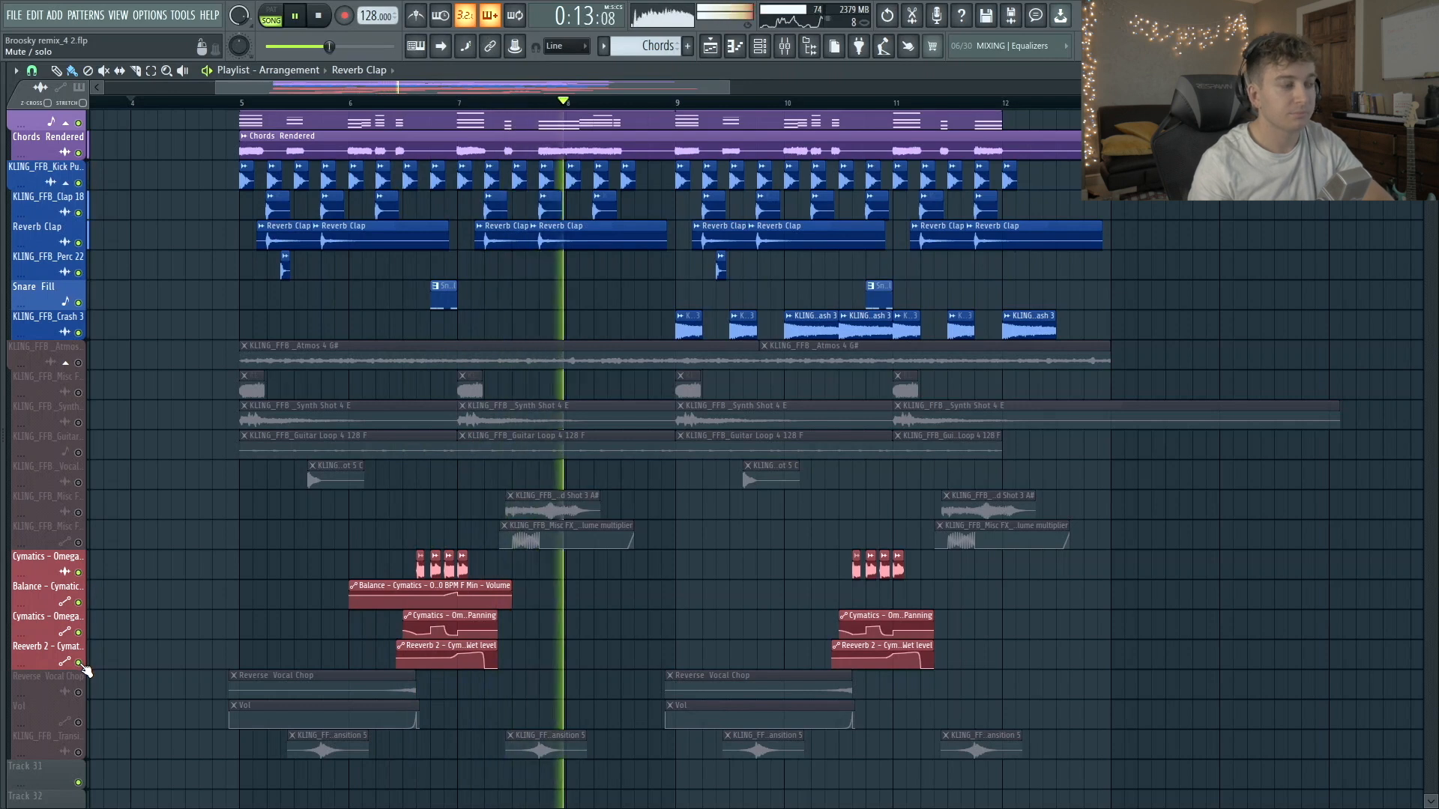
pyautogui.press('space')
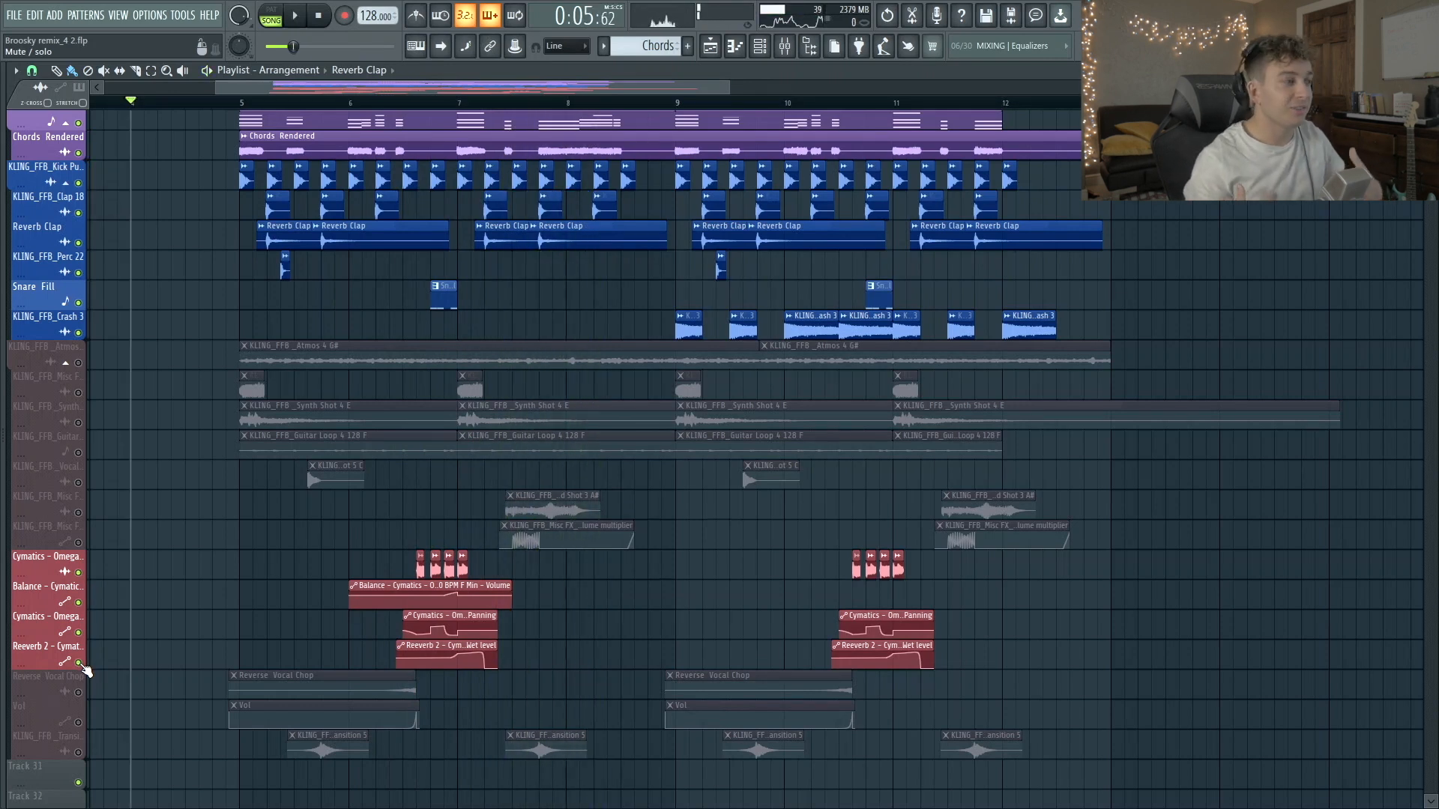
# - Enable the Atmos 4 G#, Noise Hit 3, Synth Shot 4 E and Guitar Loop 4 tracks successively and play the layered FX
pyautogui.click(88, 352)
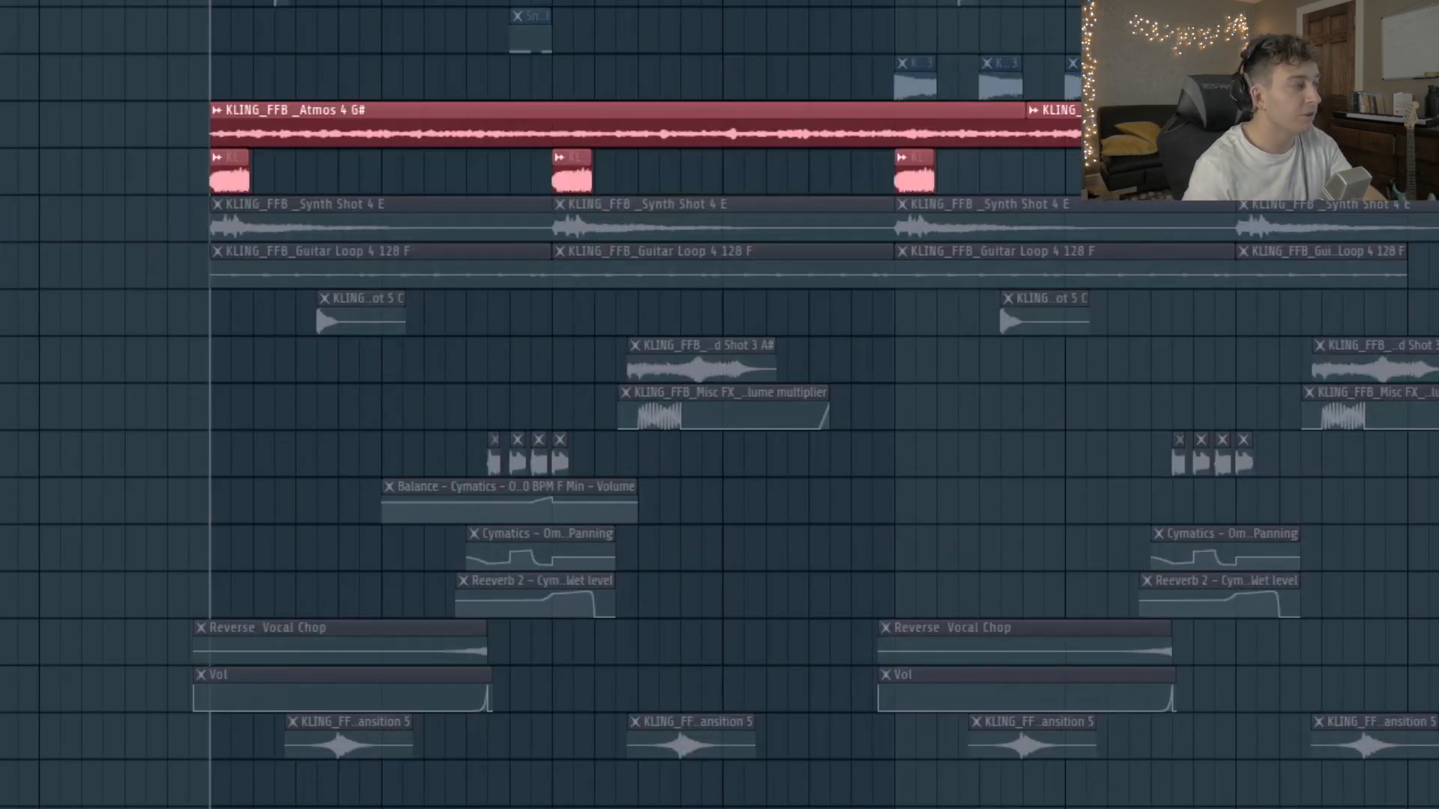
pyautogui.click(1, 218)
pyautogui.click(1, 265)
pyautogui.press('space')
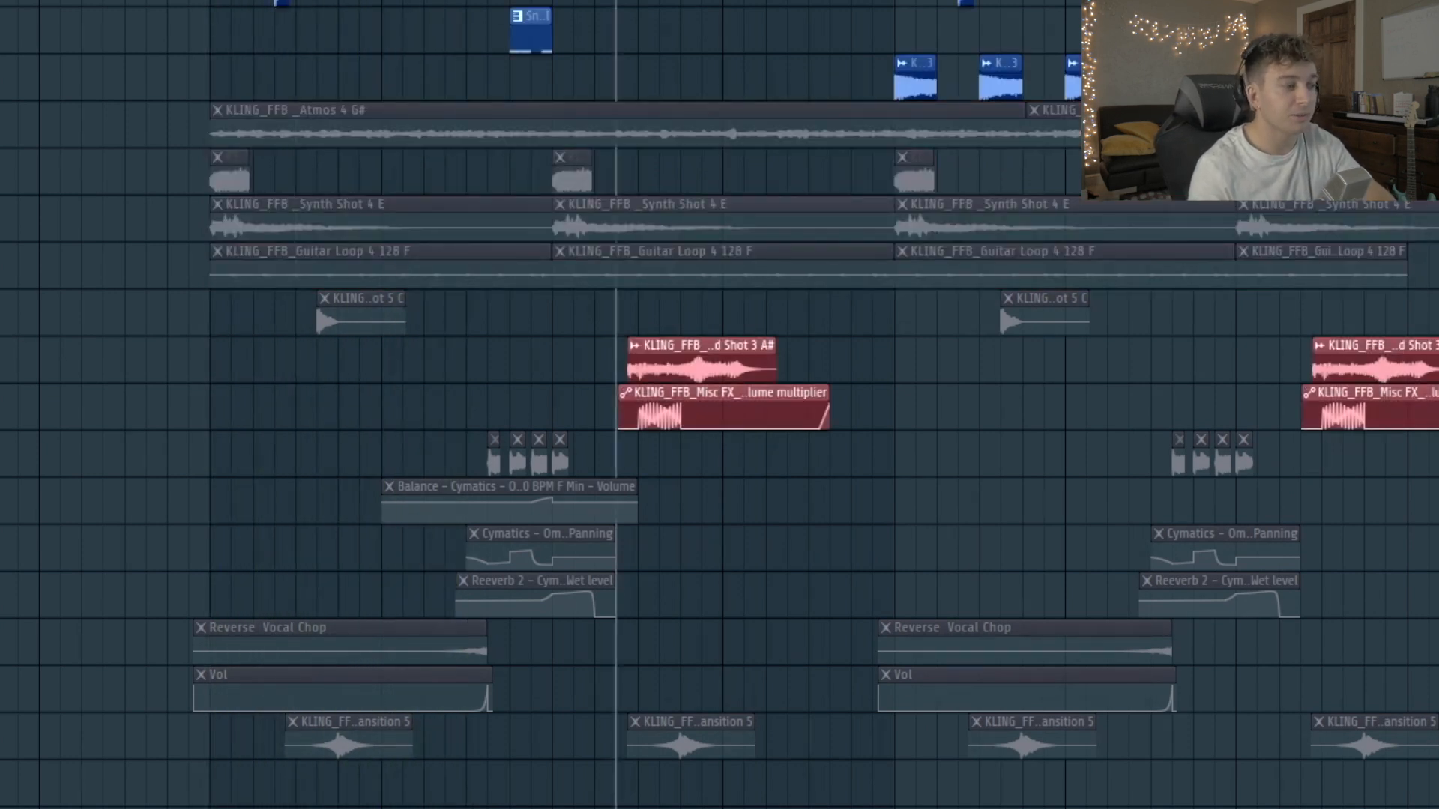
# - Audition the Weird Shot 3 A# effect and examine its volume multiplier automation, including the options of the control point ending the pulses
pyautogui.press('space')
pyautogui.doubleClick(700, 367)
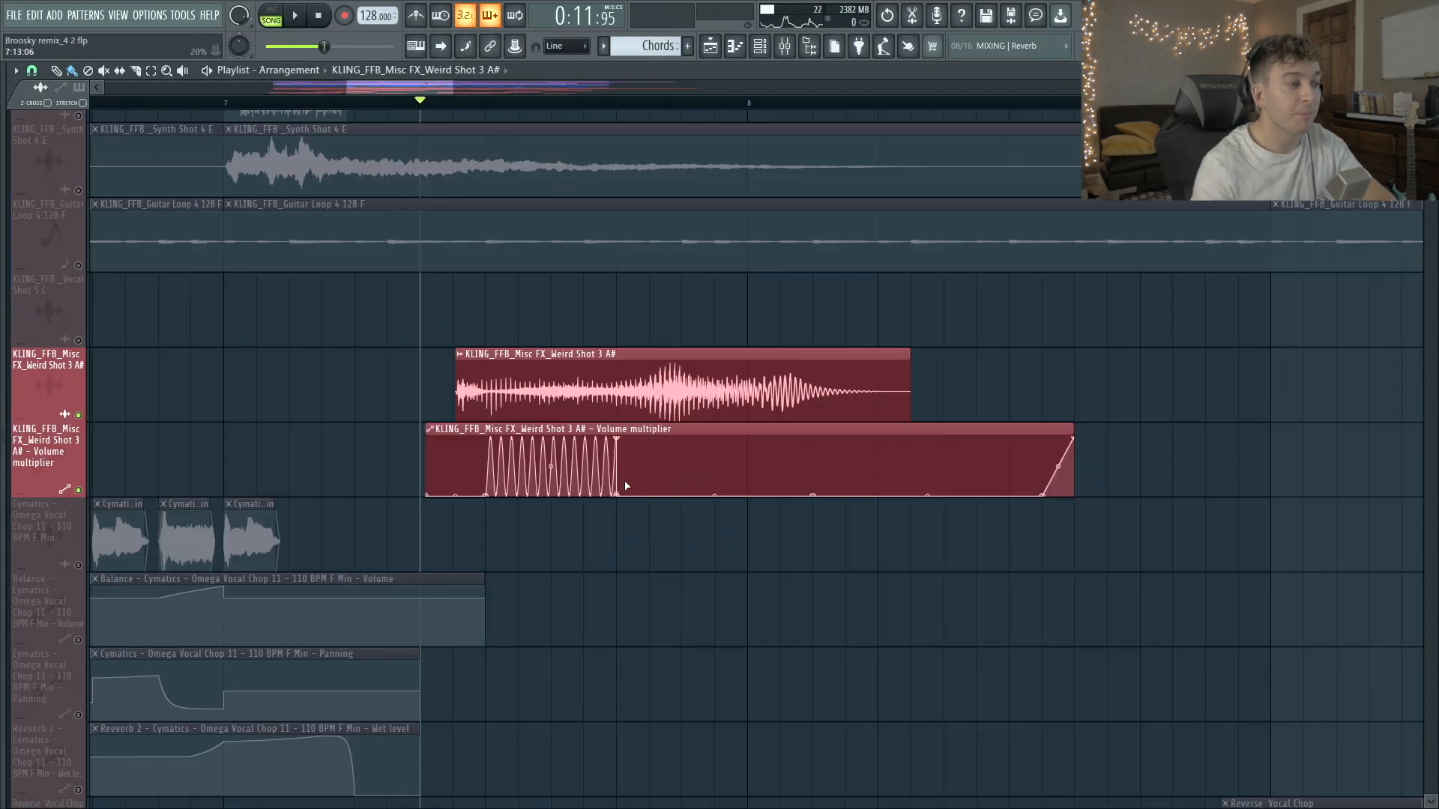
pyautogui.rightClick(623, 443)
pyautogui.click(639, 663)
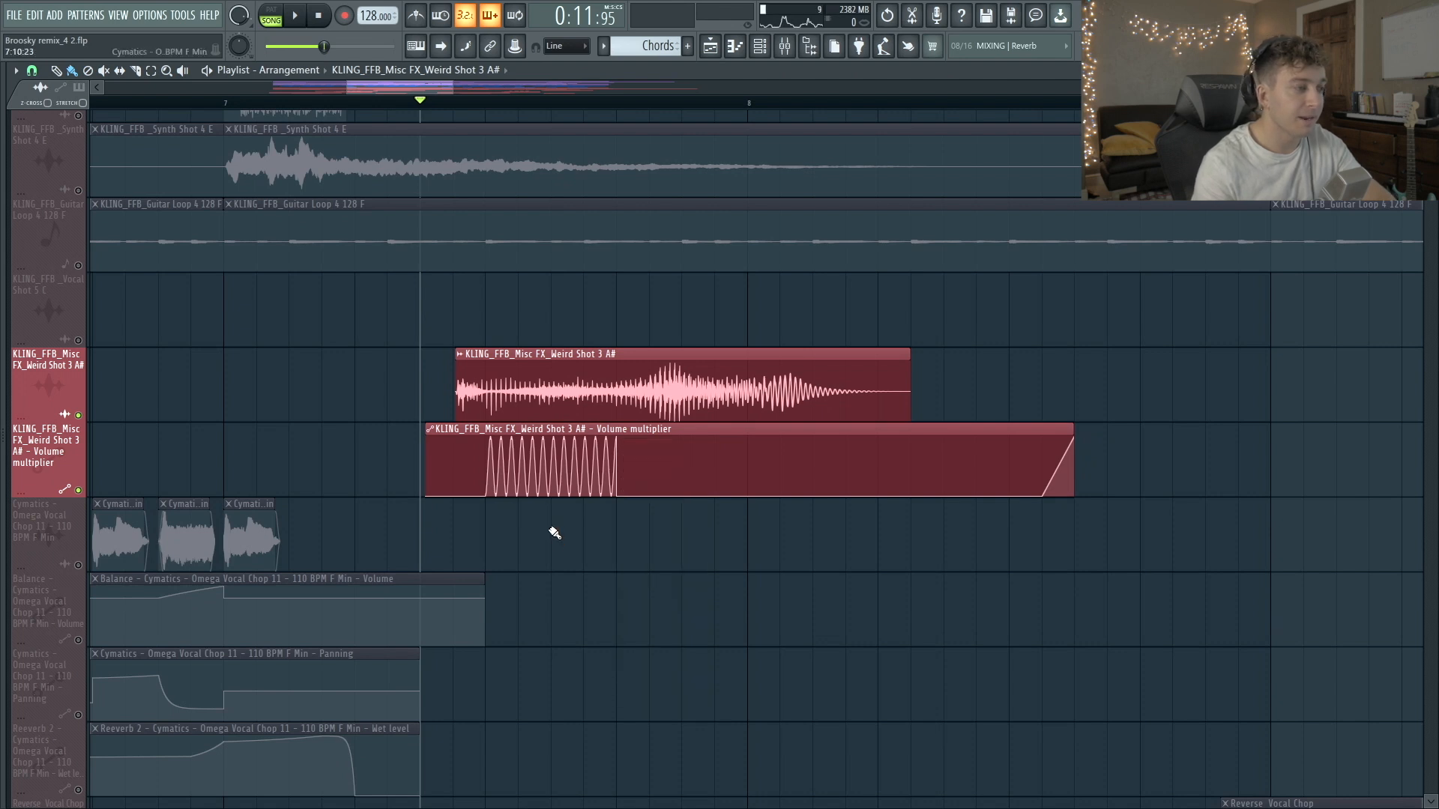
pyautogui.press('space')
pyautogui.press('space')
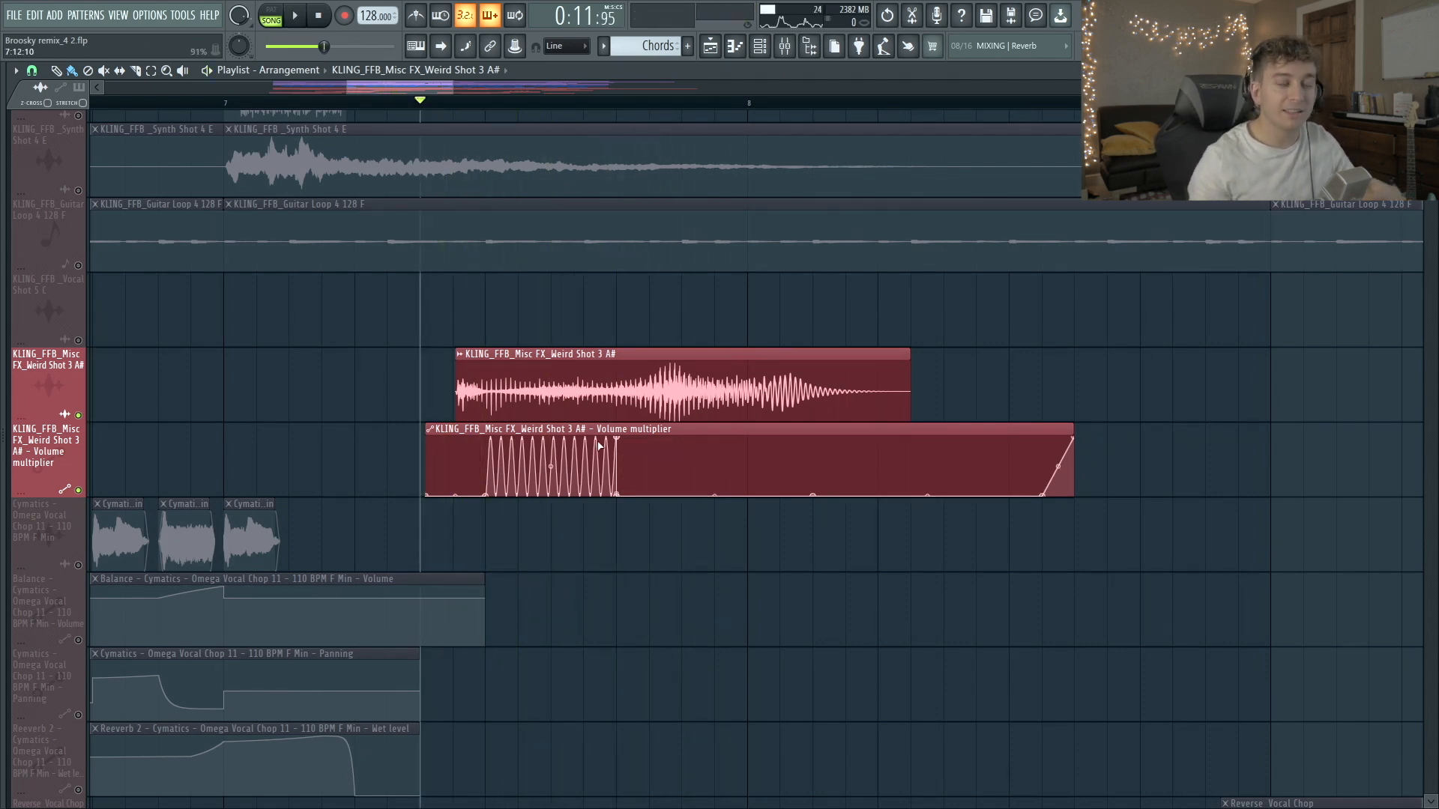